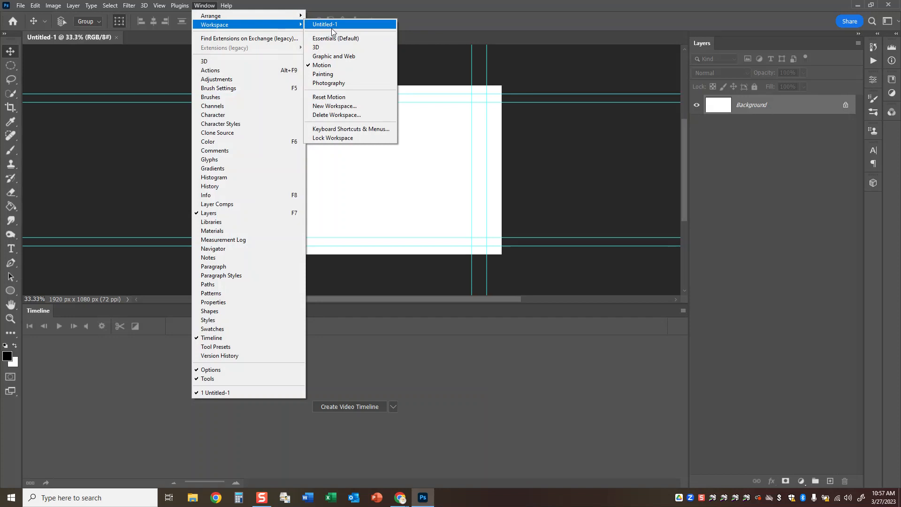
Switch the workspace to Essentials and back to Motion.
{"action": "left_click", "coordinate": [331, 38]}
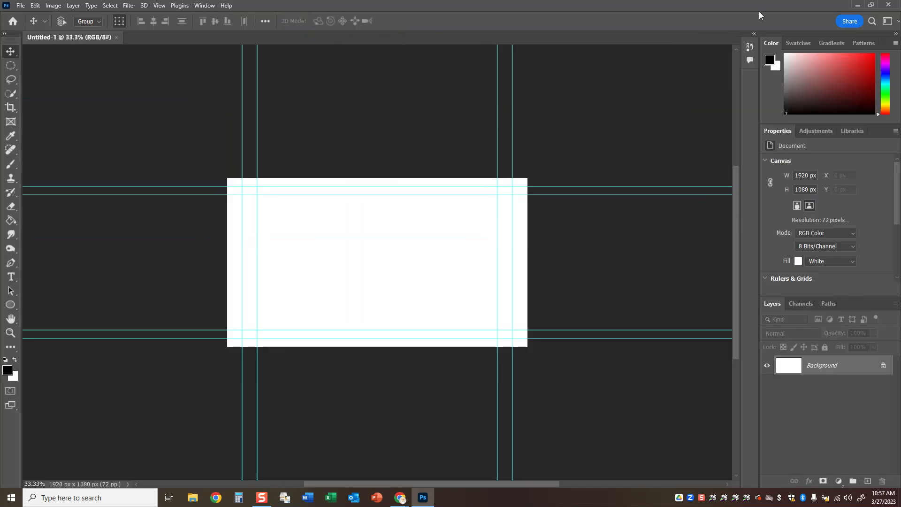
{"action": "left_click", "coordinate": [896, 22]}
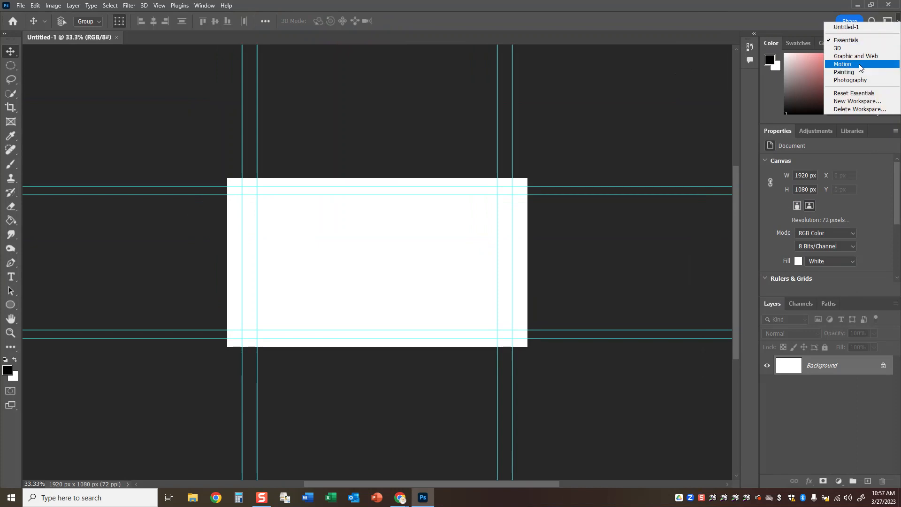
{"action": "left_click", "coordinate": [844, 65]}
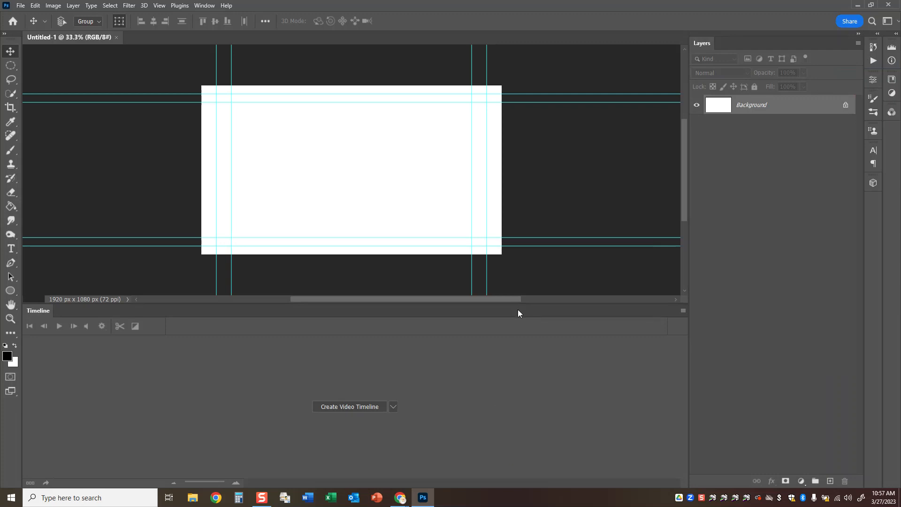
Toggle the guides' visibility and leave them hidden on the canvas.
{"action": "key", "text": "ctrl+semicolon"}
{"action": "key", "text": "ctrl+semicolon"}
{"action": "key", "text": "ctrl+semicolon"}
{"action": "key", "text": "ctrl+semicolon"}
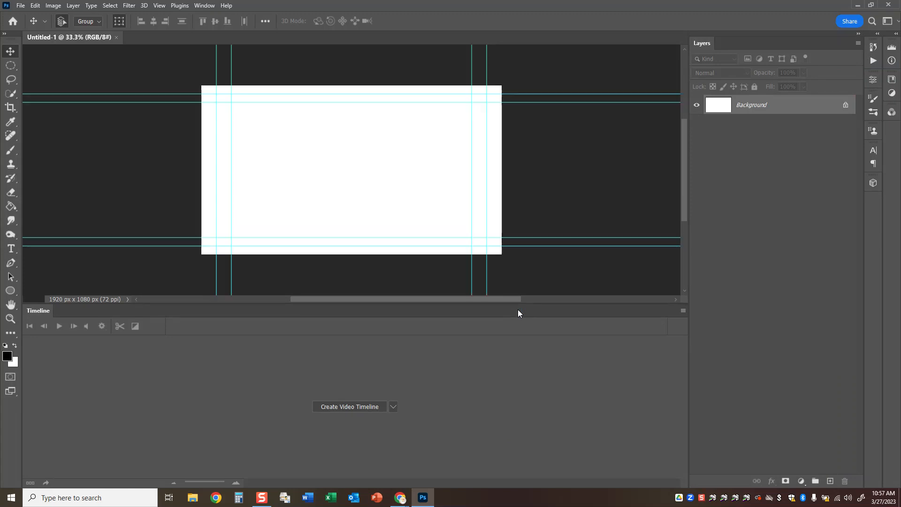
{"action": "key", "text": "ctrl+semicolon"}
{"action": "key", "text": "ctrl+semicolon"}
{"action": "key", "text": "ctrl+semicolon"}
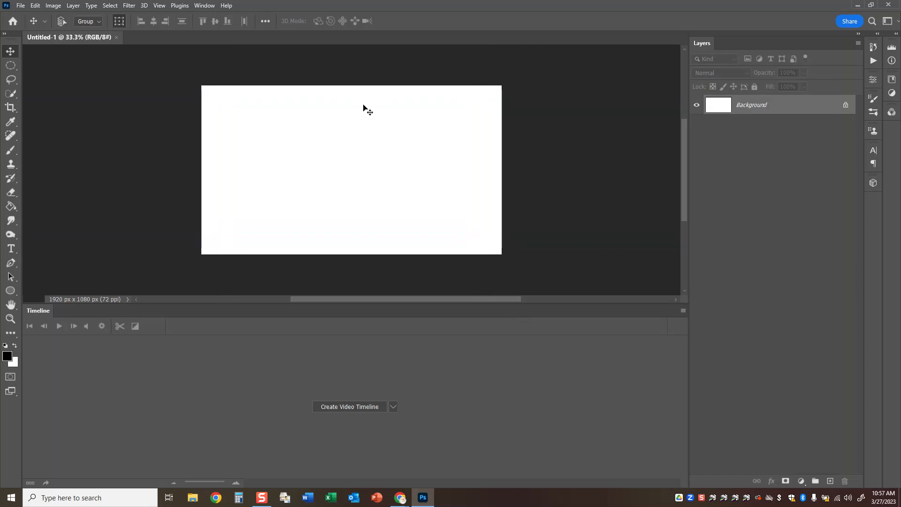
{"action": "key", "text": "ctrl+semicolon"}
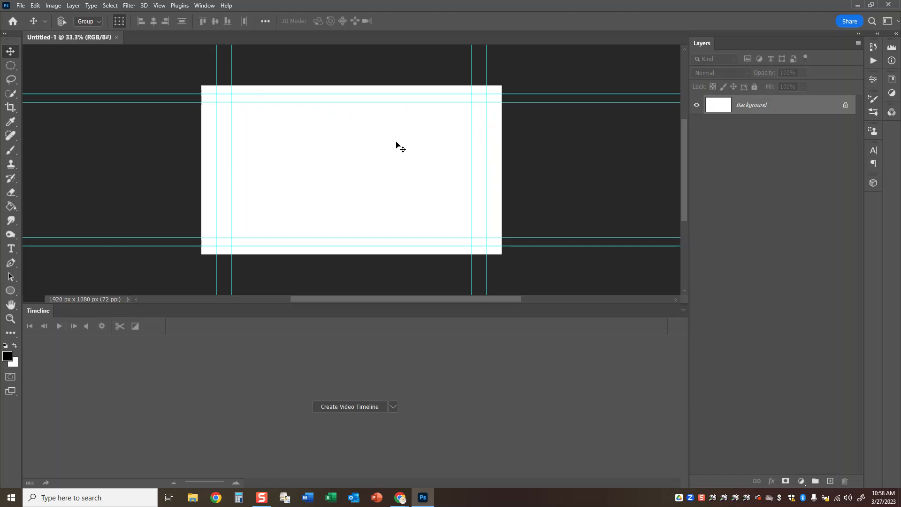
{"action": "key", "text": "ctrl+semicolon"}
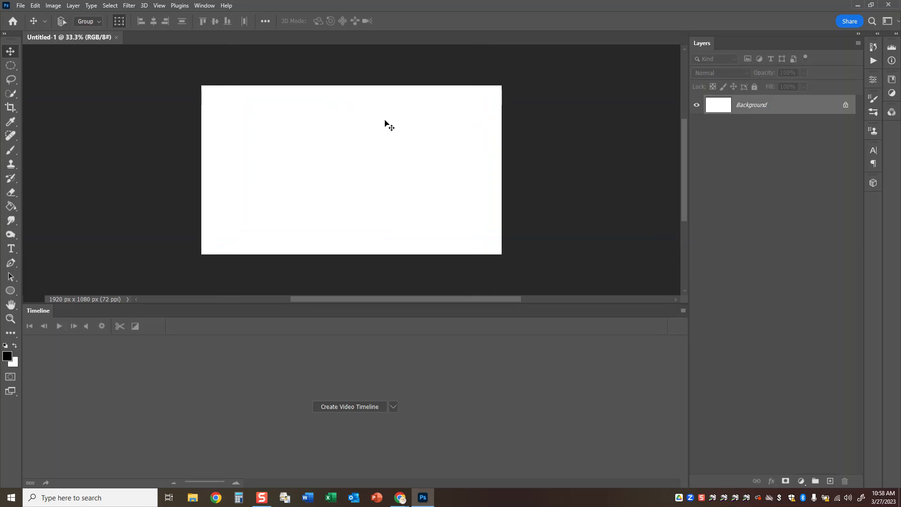
Switch to the Google Docs instructions in Chrome and read how to set up the video timeline and its frame rate.
{"action": "mouse_move", "coordinate": [399, 498]}
{"action": "left_click", "coordinate": [526, 464]}
{"action": "scroll", "coordinate": [507, 231], "scroll_direction": "down", "scroll_amount": 2}
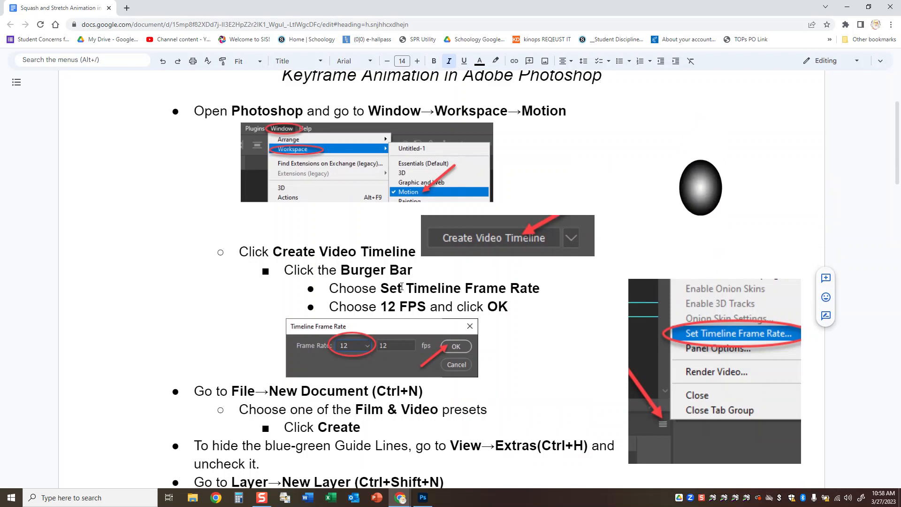
Switch to Photoshop and create a video timeline for the document.
{"action": "left_click", "coordinate": [424, 498]}
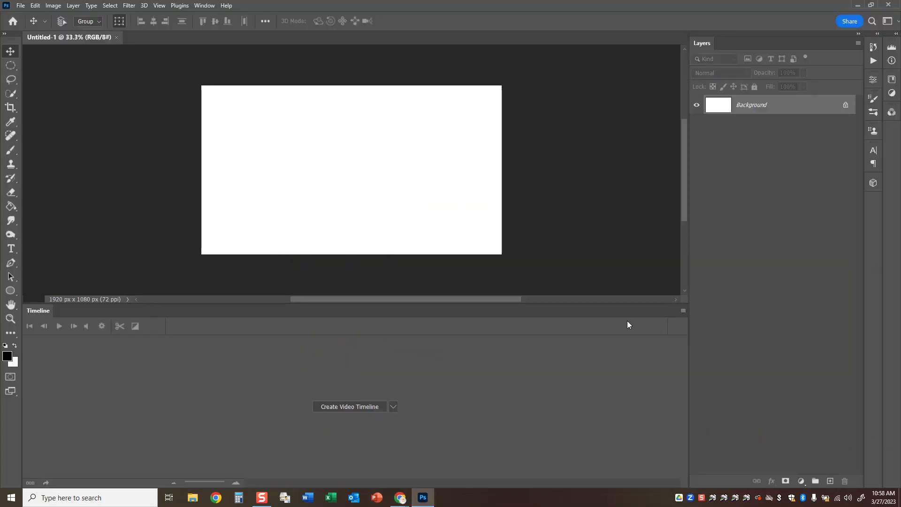
{"action": "left_click", "coordinate": [683, 311]}
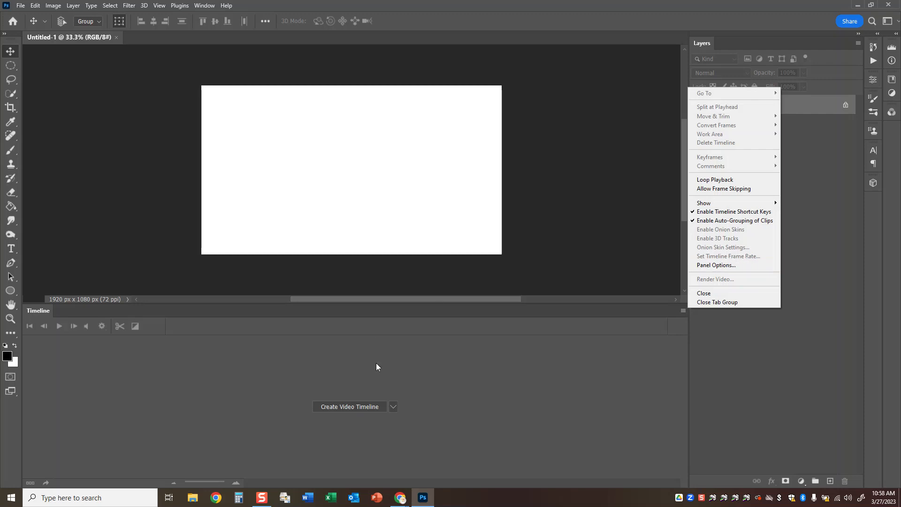
{"action": "left_click", "coordinate": [348, 407]}
{"action": "left_click", "coordinate": [348, 406]}
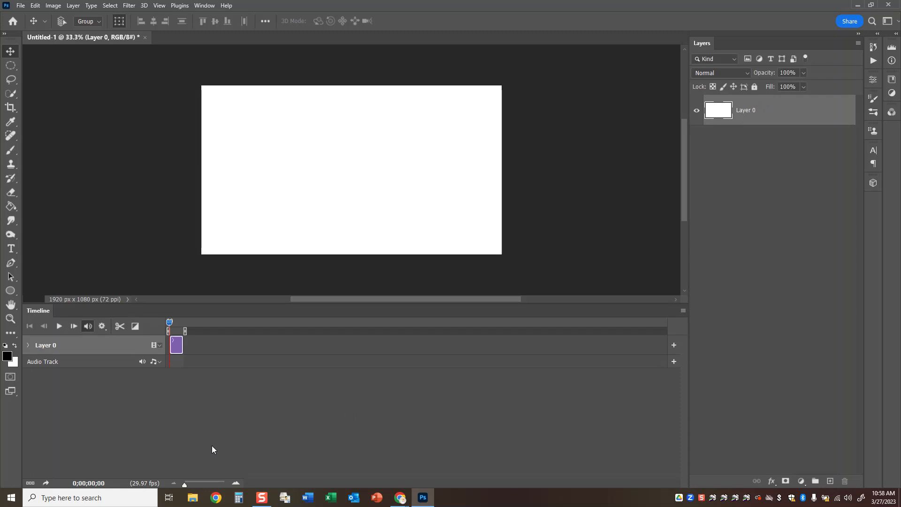
{"action": "left_click_drag", "start_coordinate": [186, 483], "coordinate": [199, 484]}
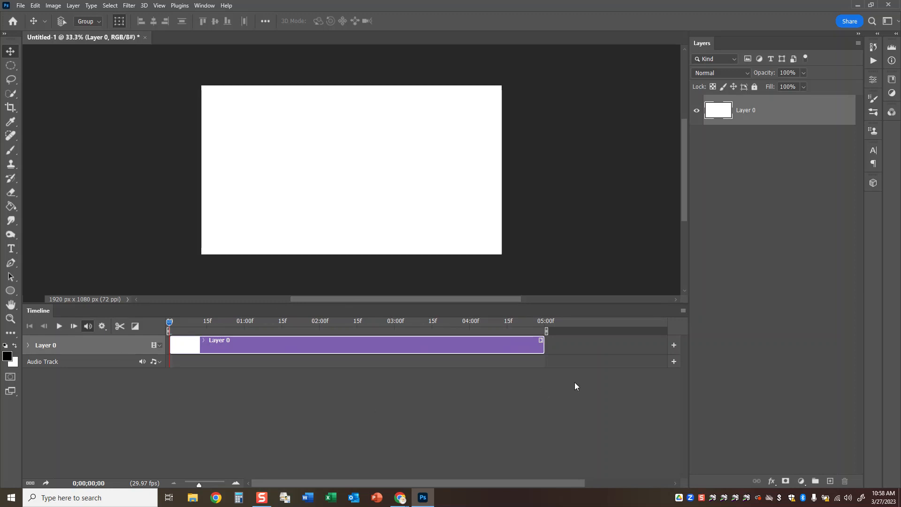
Set the timeline frame rate to 12 fps.
{"action": "left_click", "coordinate": [683, 310]}
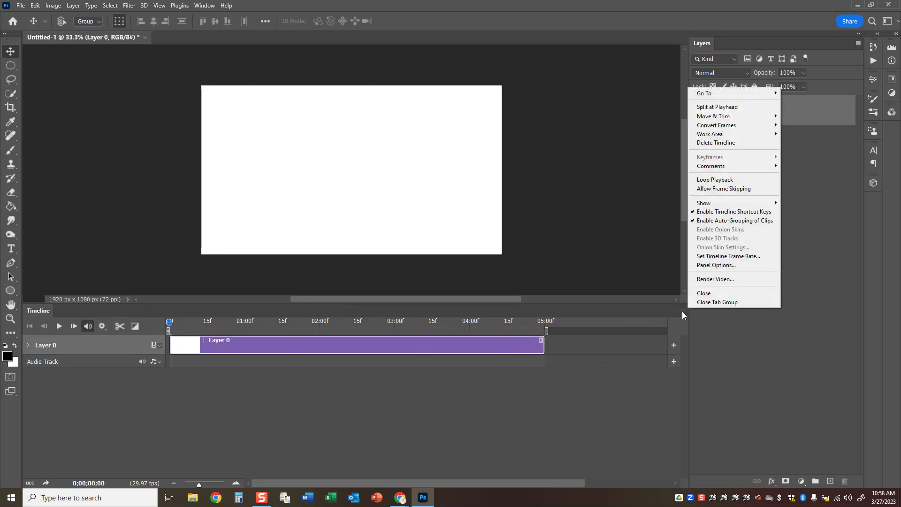
{"action": "left_click", "coordinate": [715, 256]}
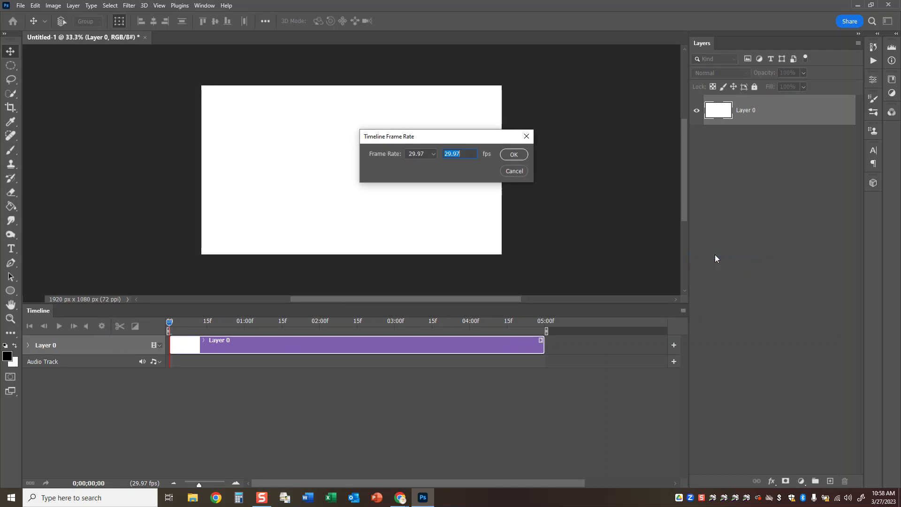
{"action": "left_click", "coordinate": [432, 153]}
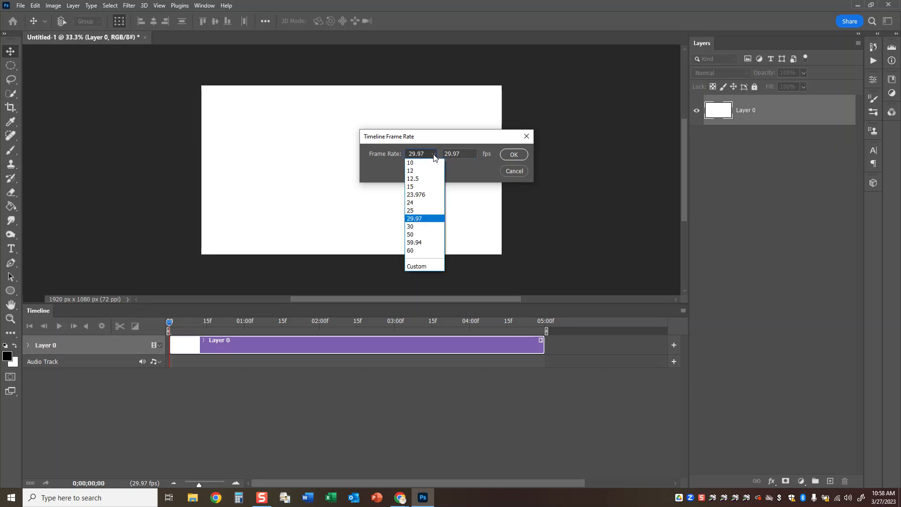
{"action": "left_click", "coordinate": [423, 171]}
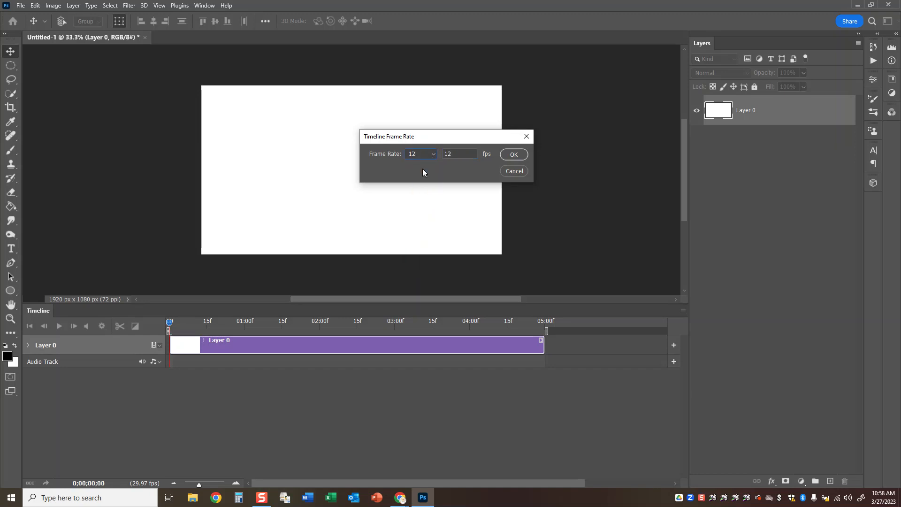
{"action": "left_click", "coordinate": [514, 155]}
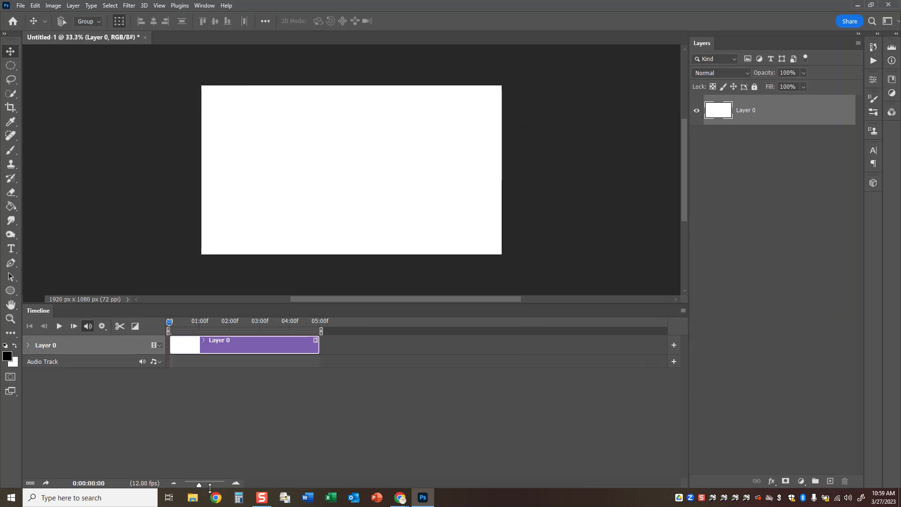
{"action": "left_click_drag", "start_coordinate": [198, 484], "coordinate": [207, 481]}
Switch to the Google Docs instructions in Chrome and review the Film & Video preset, guide-line hiding and new Ball layer steps.
{"action": "mouse_move", "coordinate": [401, 496]}
{"action": "left_click", "coordinate": [501, 450]}
{"action": "scroll", "coordinate": [360, 164], "scroll_direction": "down", "scroll_amount": 3}
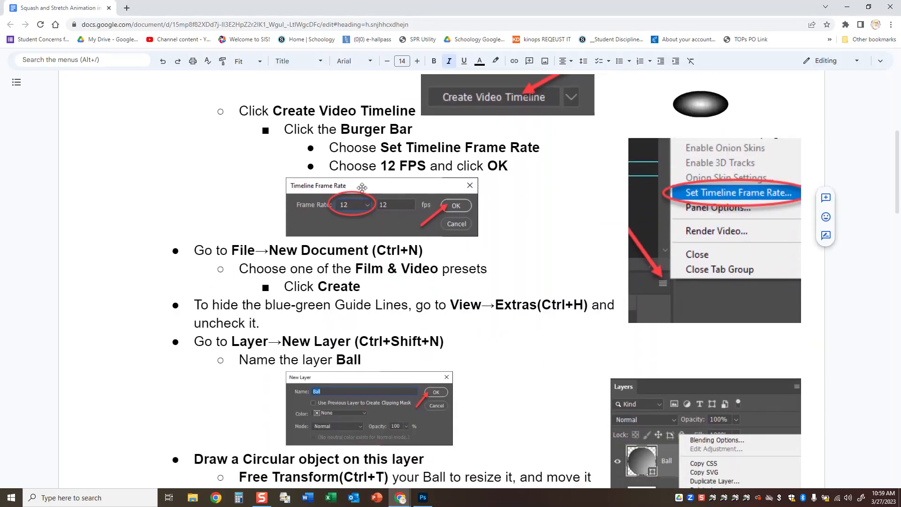
{"action": "scroll", "coordinate": [563, 192], "scroll_direction": "down", "scroll_amount": 1}
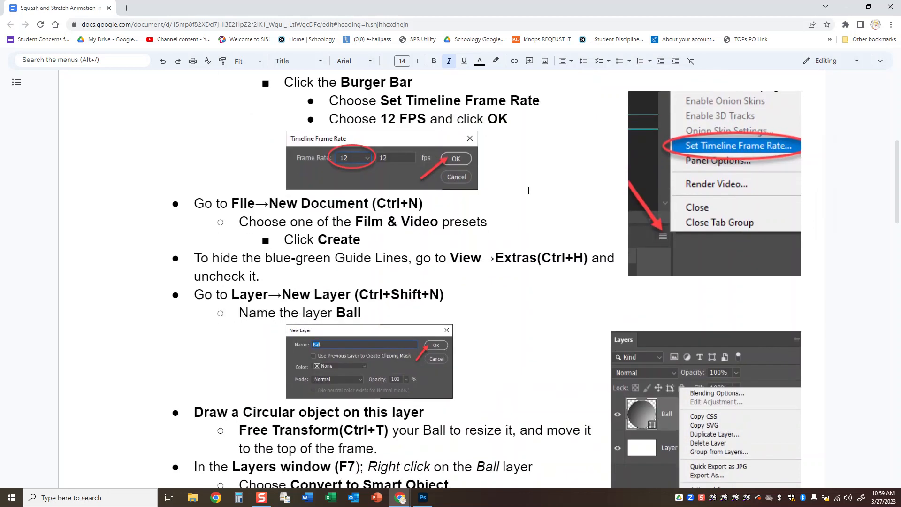
{"action": "left_click_drag", "start_coordinate": [356, 222], "coordinate": [487, 223]}
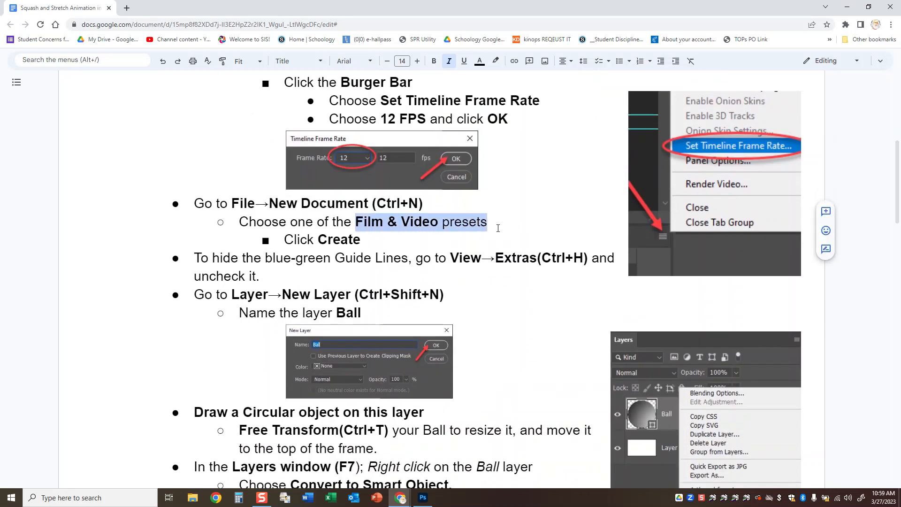
{"action": "scroll", "coordinate": [439, 237], "scroll_direction": "down", "scroll_amount": 2}
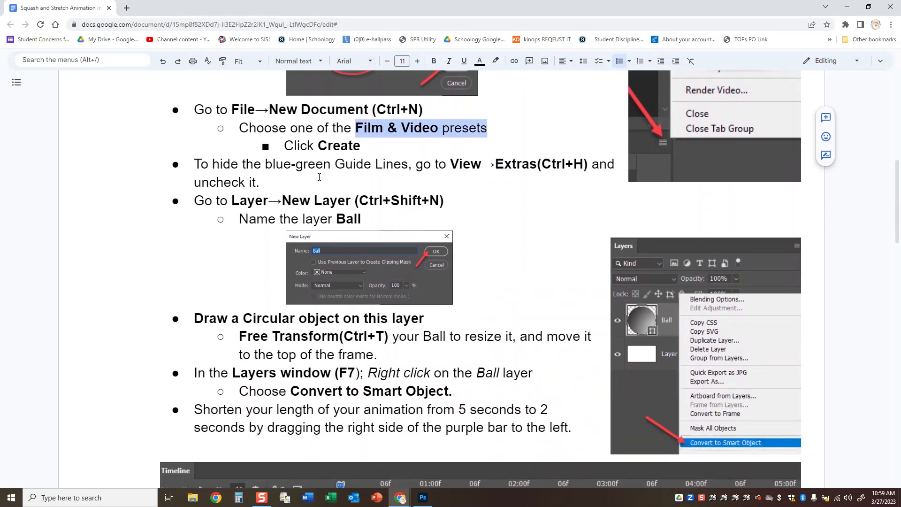
{"action": "left_click_drag", "start_coordinate": [207, 164], "coordinate": [586, 164]}
{"action": "left_click", "coordinate": [307, 164]}
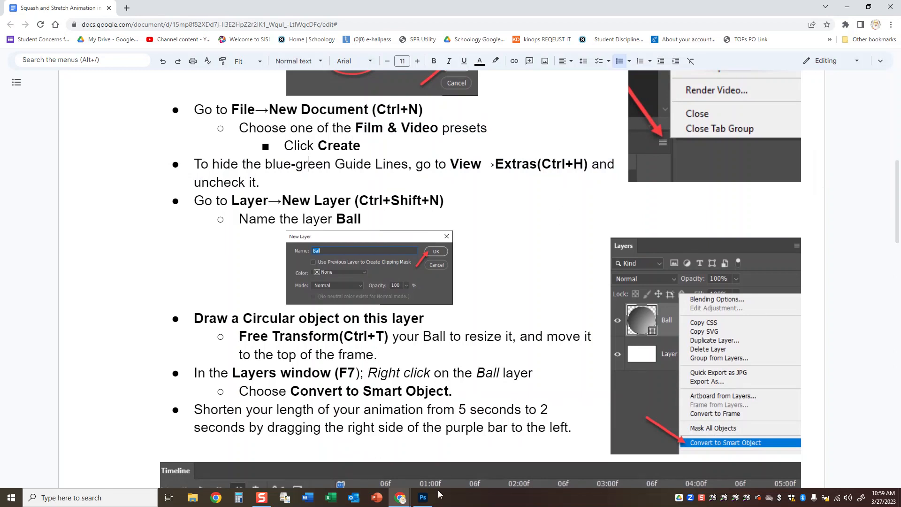
Switch to Photoshop and create a new layer named "ball".
{"action": "left_click", "coordinate": [423, 497]}
{"action": "left_click", "coordinate": [81, 7]}
{"action": "mouse_move", "coordinate": [122, 15]}
{"action": "left_click", "coordinate": [191, 18]}
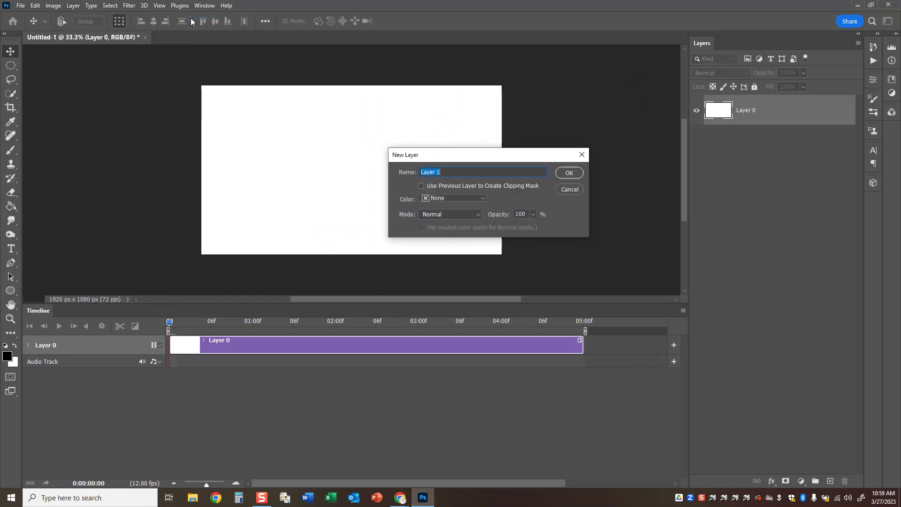
{"action": "type", "text": "ball"}
{"action": "left_click", "coordinate": [569, 173]}
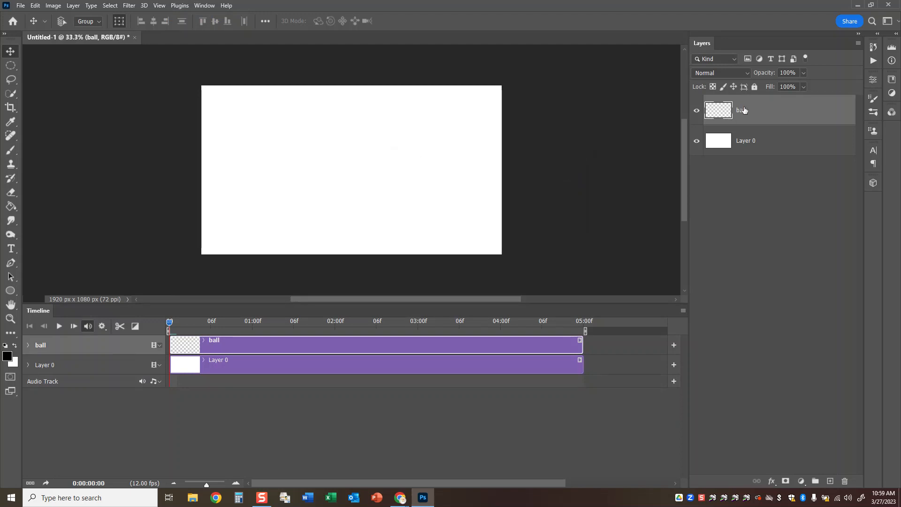
Draw a large circular selection near the middle of the canvas and fill it with black on the ball layer.
{"action": "left_click", "coordinate": [11, 66]}
{"action": "left_click_drag", "start_coordinate": [277, 108], "coordinate": [402, 234]}
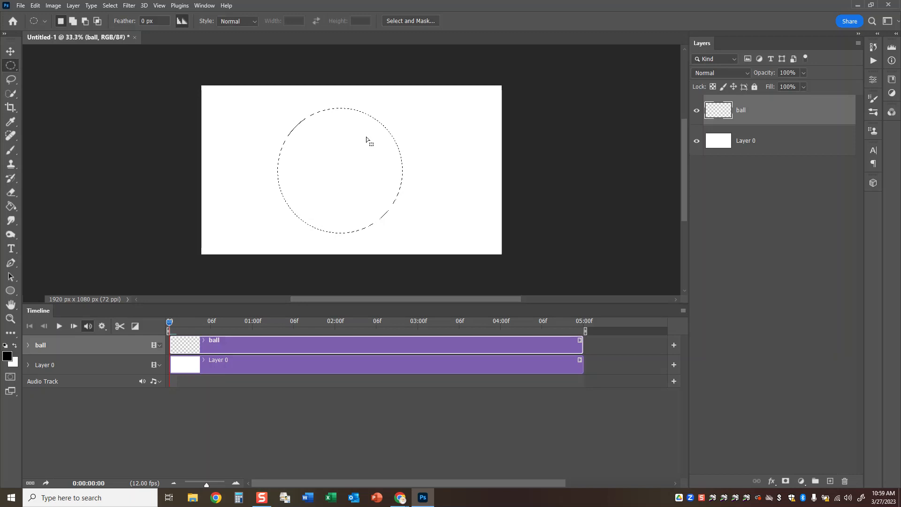
{"action": "key", "text": "g"}
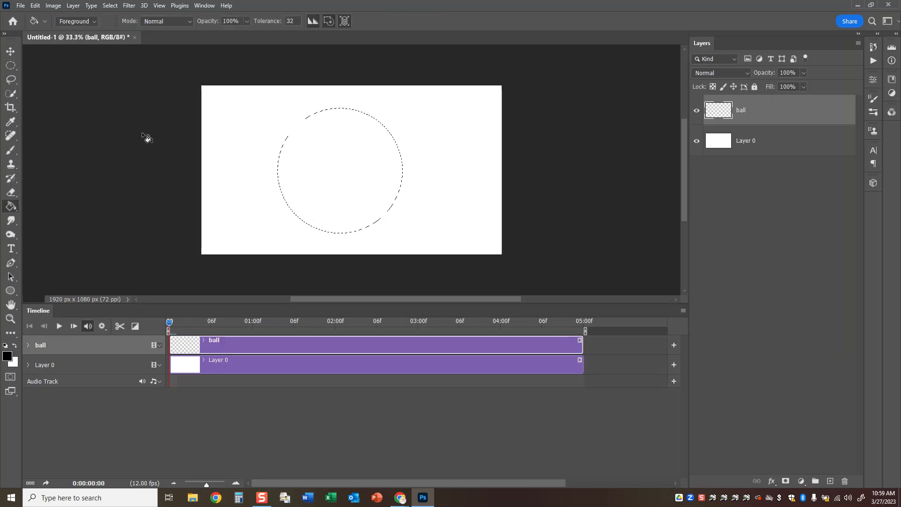
{"action": "left_click", "coordinate": [322, 163]}
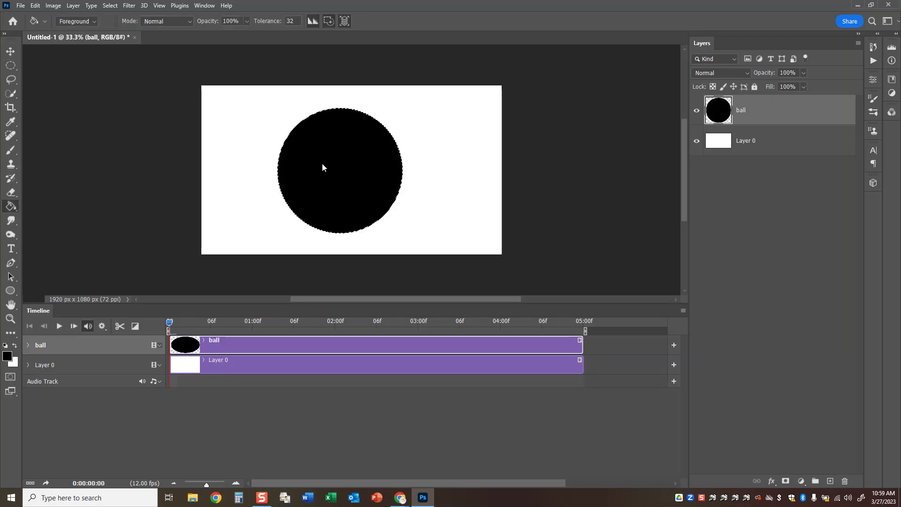
Fill the circle with a black-to-white radial gradient starting near its upper right, and invert the colors to shade it as a ball.
{"action": "right_click", "coordinate": [14, 207]}
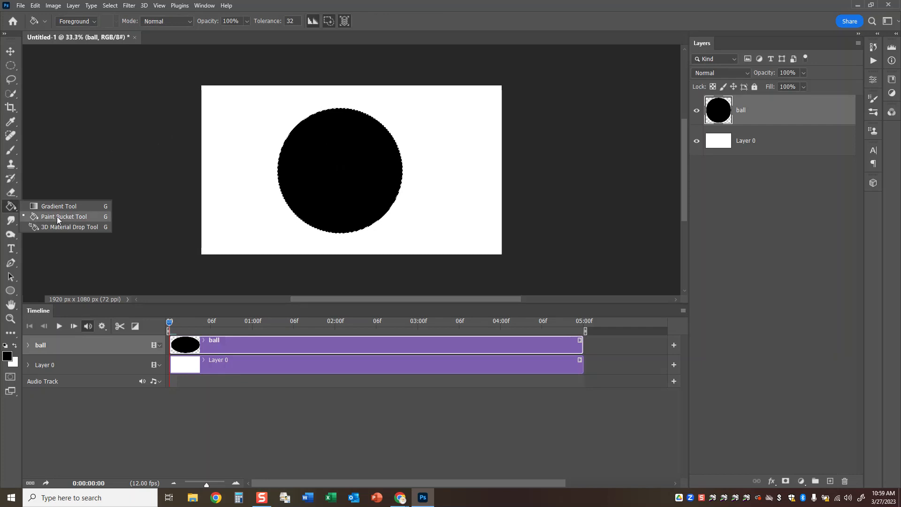
{"action": "left_click", "coordinate": [45, 205]}
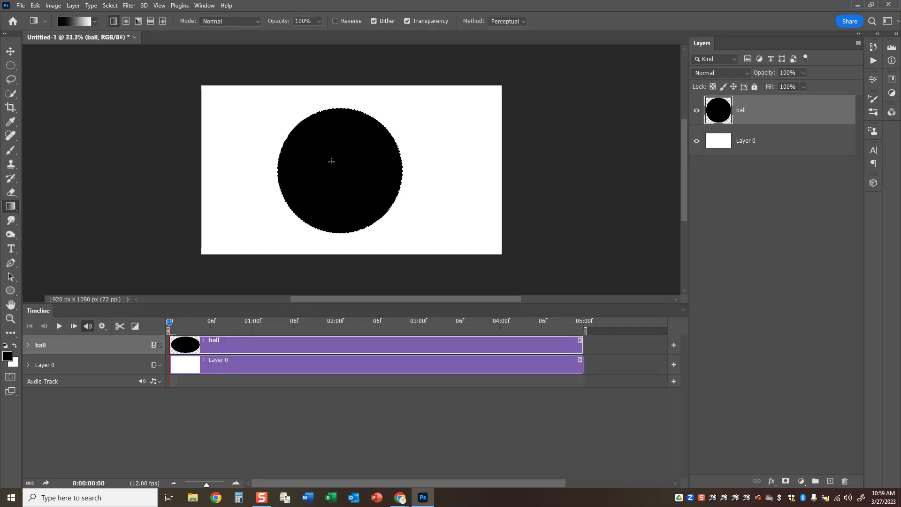
{"action": "left_click", "coordinate": [128, 21]}
{"action": "left_click_drag", "start_coordinate": [353, 133], "coordinate": [304, 212]}
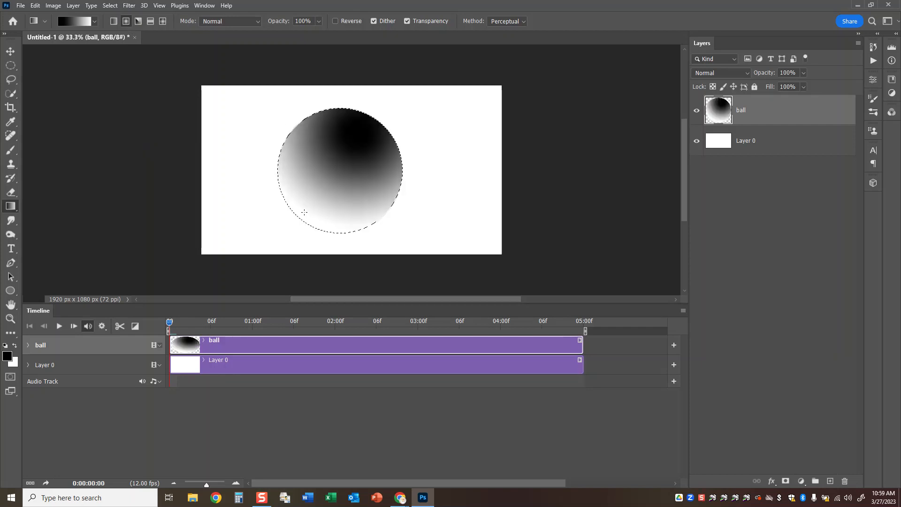
{"action": "key", "text": "ctrl+i"}
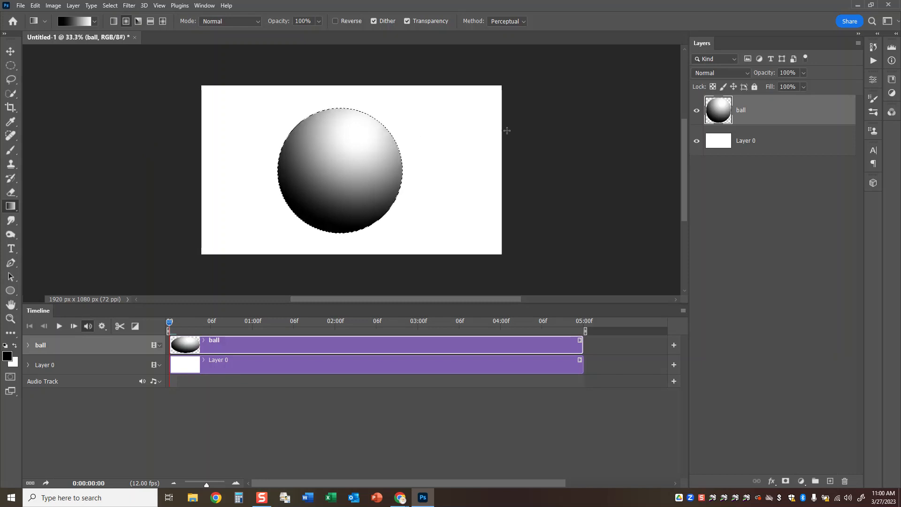
Save the document to Creative Cloud as "squash and stretch".
{"action": "key", "text": "ctrl+s"}
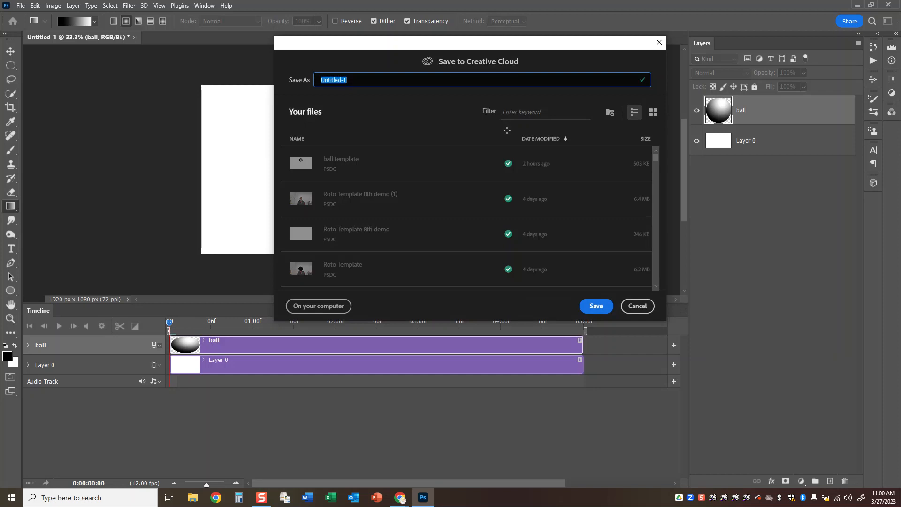
{"action": "left_click", "coordinate": [504, 136]}
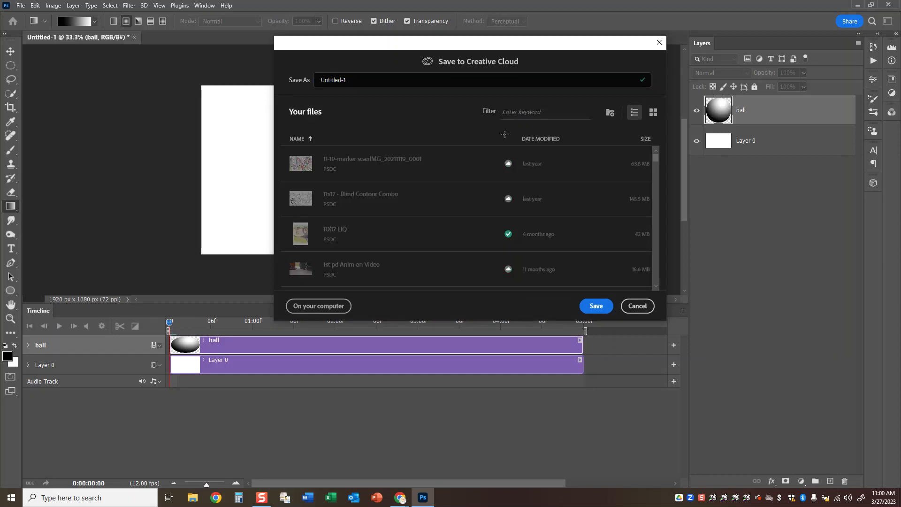
{"action": "left_click_drag", "start_coordinate": [379, 78], "coordinate": [311, 79]}
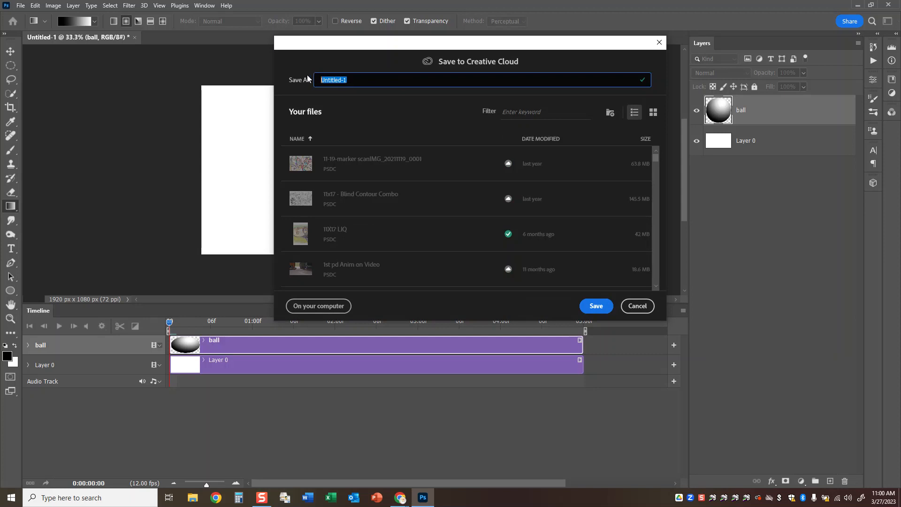
{"action": "type", "text": "squash and stretch"}
{"action": "key", "text": "Return"}
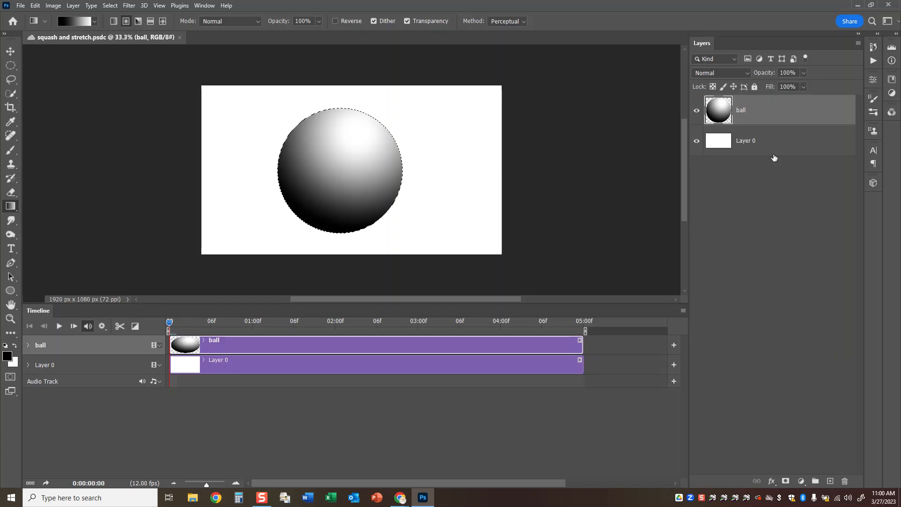
Convert the ball layer to a smart object and start Transform keyframing for it at frame 0.
{"action": "right_click", "coordinate": [754, 112]}
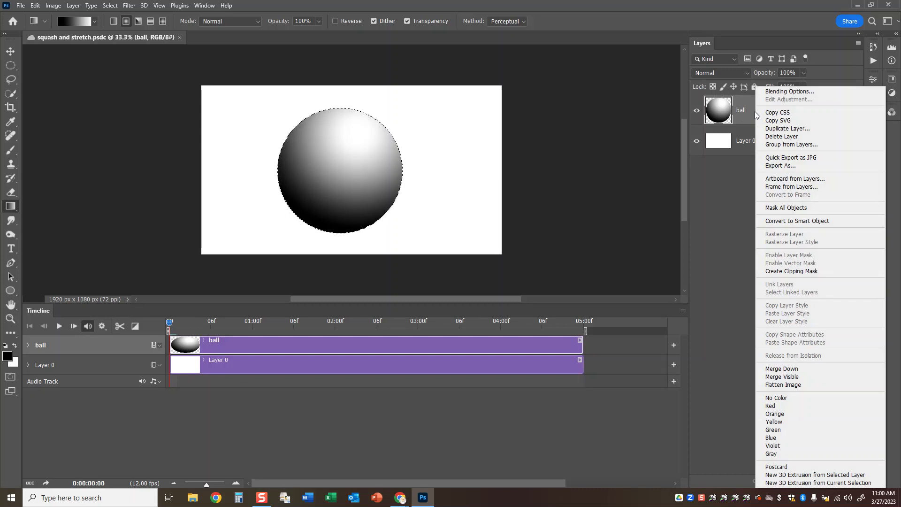
{"action": "left_click", "coordinate": [808, 220]}
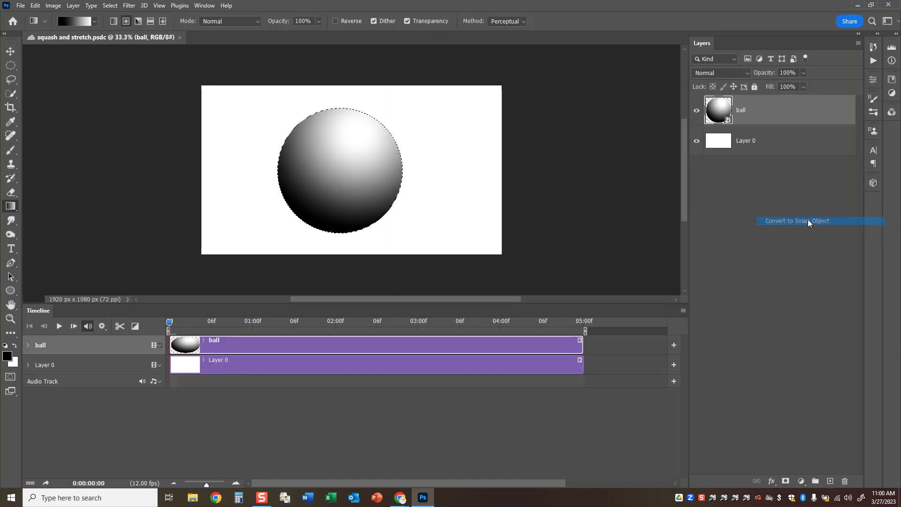
{"action": "left_click", "coordinate": [28, 346]}
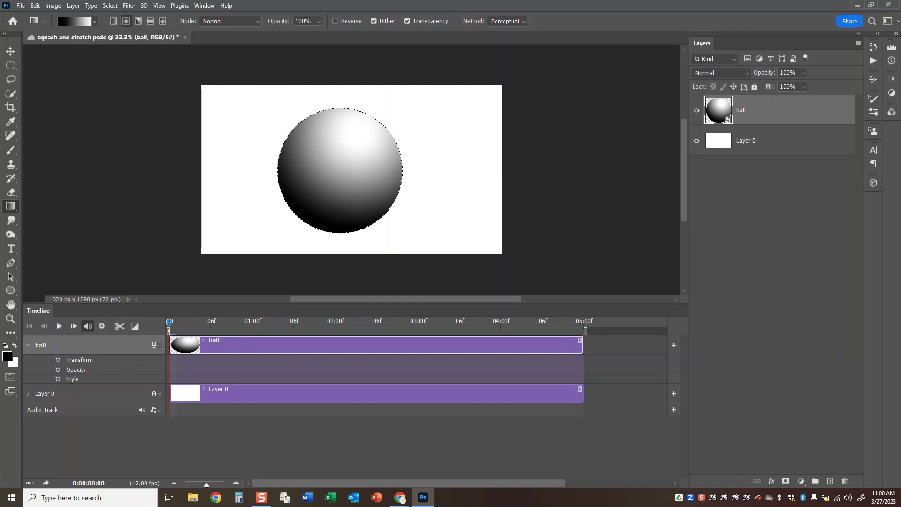
{"action": "left_click", "coordinate": [59, 359]}
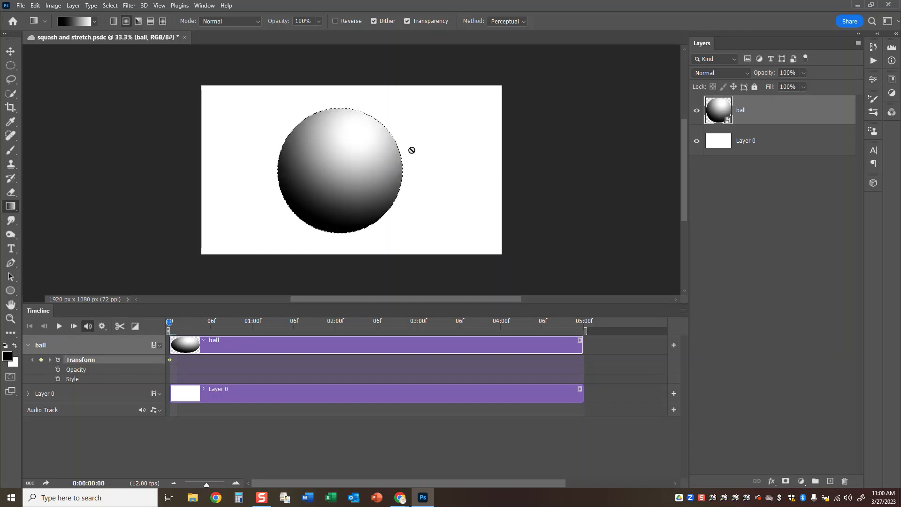
Deselect the circle, scale the ball down to about 23% and place it at the top centre of the canvas.
{"action": "key", "text": "ctrl+d"}
{"action": "key", "text": "ctrl+t"}
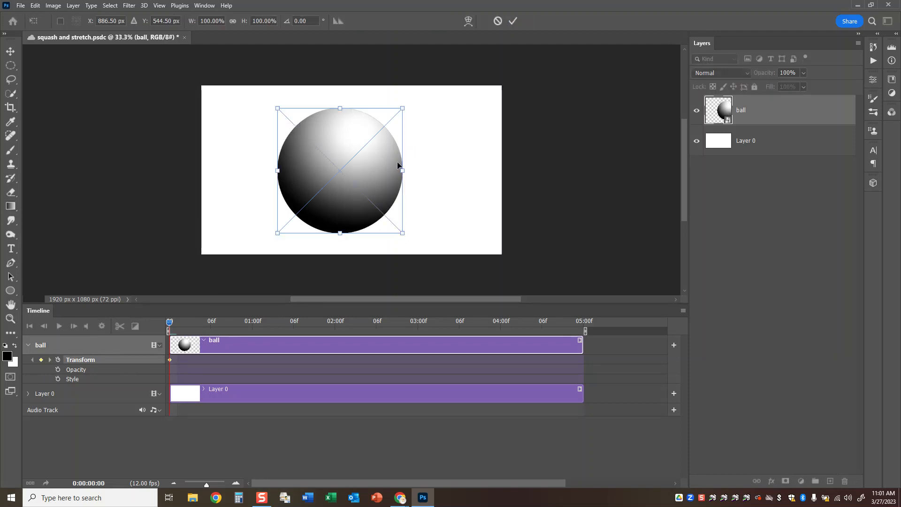
{"action": "left_click_drag", "start_coordinate": [278, 233], "coordinate": [347, 112]}
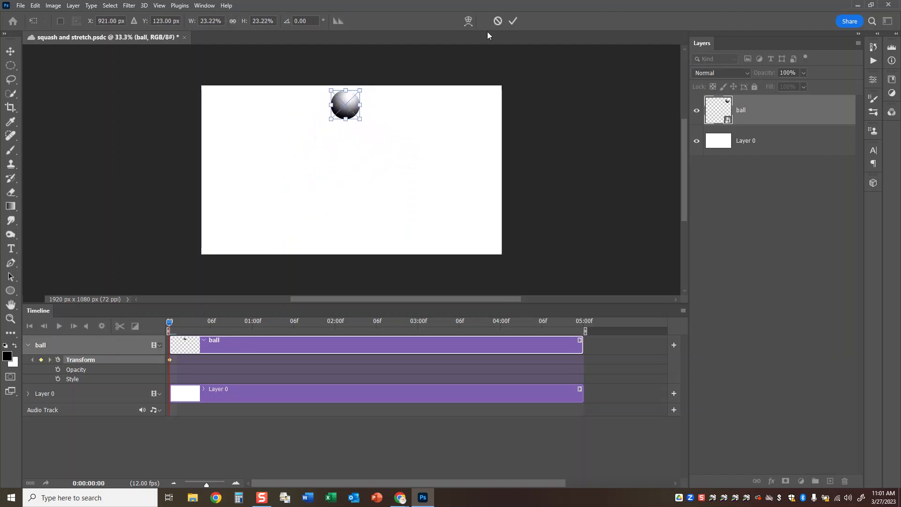
{"action": "left_click", "coordinate": [513, 21]}
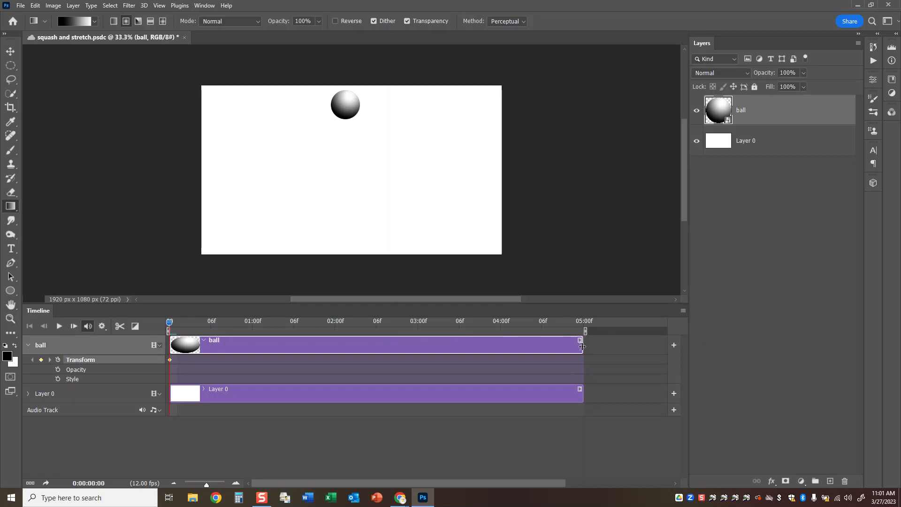
Shorten the ball and Layer 0 clips to end at 02:00f and add a Transform keyframe for the ball at 0:00:01:11.
{"action": "left_click_drag", "start_coordinate": [582, 346], "coordinate": [334, 342]}
{"action": "left_click_drag", "start_coordinate": [581, 399], "coordinate": [335, 387]}
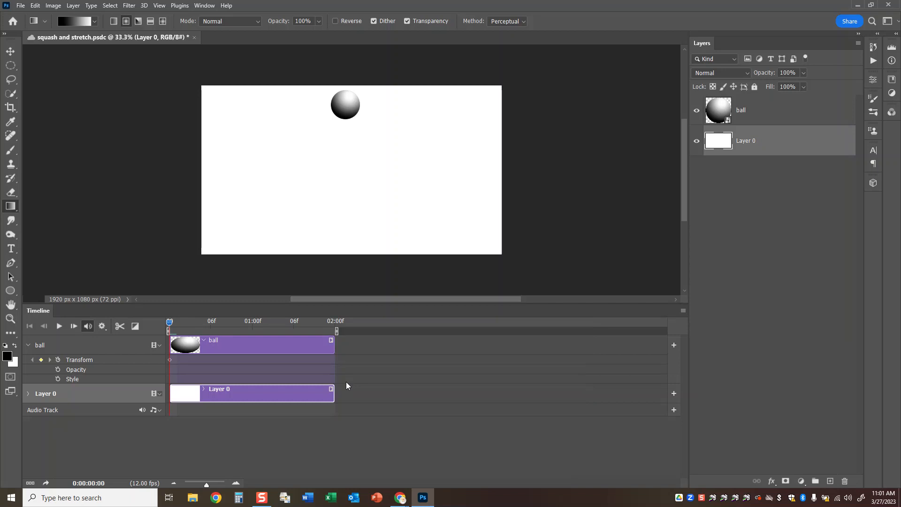
{"action": "left_click_drag", "start_coordinate": [207, 485], "coordinate": [216, 484]}
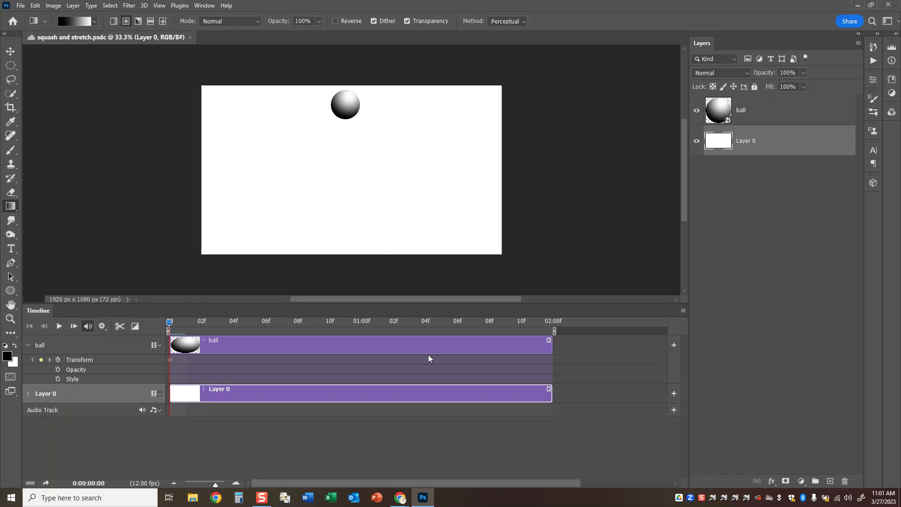
{"action": "left_click_drag", "start_coordinate": [169, 323], "coordinate": [470, 336]}
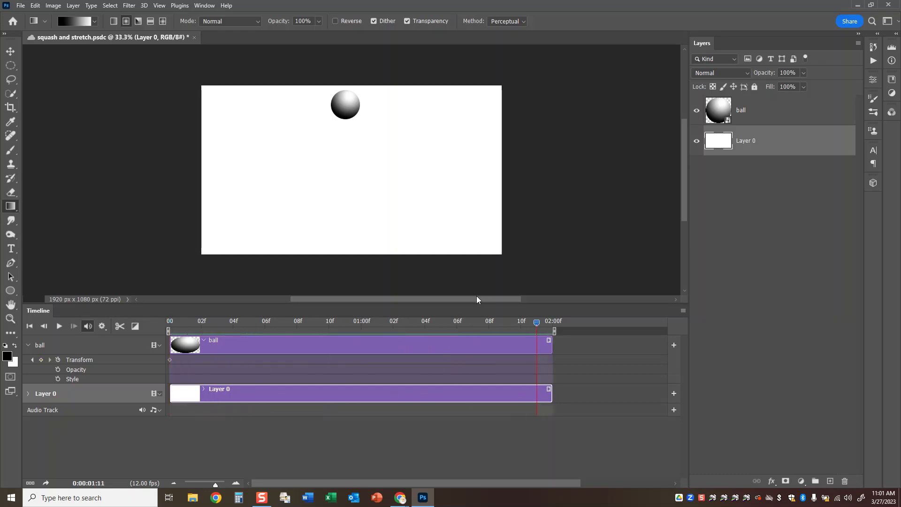
{"action": "left_click", "coordinate": [41, 360]}
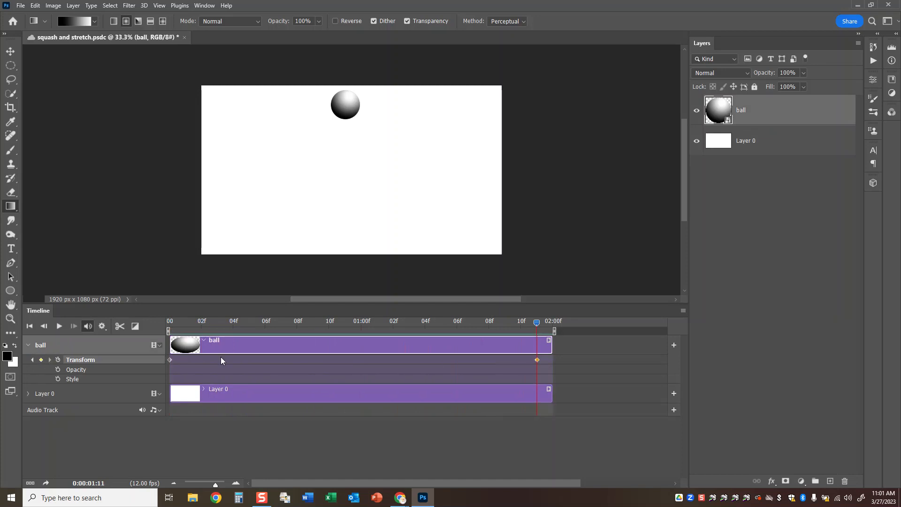
At 0:00:00:11, move the ball straight down so that it rests on the bottom edge of the canvas.
{"action": "left_click_drag", "start_coordinate": [537, 323], "coordinate": [352, 321]}
{"action": "mouse_move", "coordinate": [346, 322]}
{"action": "left_mouse_down"}
{"action": "mouse_move", "coordinate": [241, 322]}
{"action": "mouse_move", "coordinate": [362, 326]}
{"action": "mouse_move", "coordinate": [351, 326]}
{"action": "left_mouse_up"}
{"action": "key", "text": "ctrl+t"}
{"action": "left_click_drag", "start_coordinate": [348, 110], "coordinate": [348, 242]}
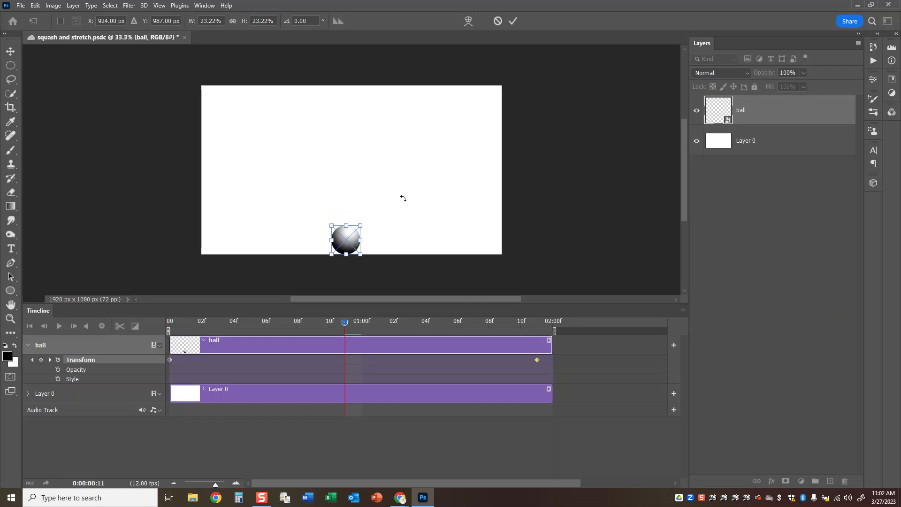
{"action": "left_click", "coordinate": [514, 21]}
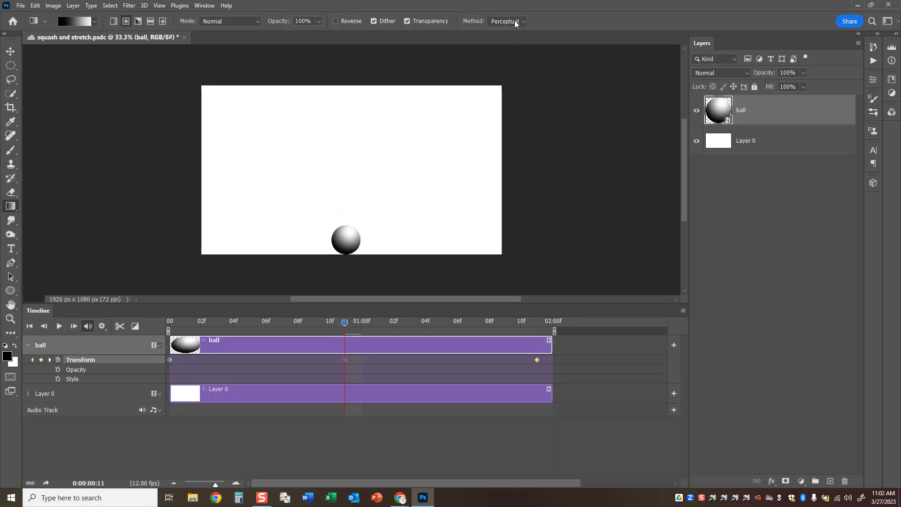
Play the bounce animation from the first frame and save the document.
{"action": "left_click_drag", "start_coordinate": [345, 322], "coordinate": [169, 322]}
{"action": "left_click", "coordinate": [59, 328]}
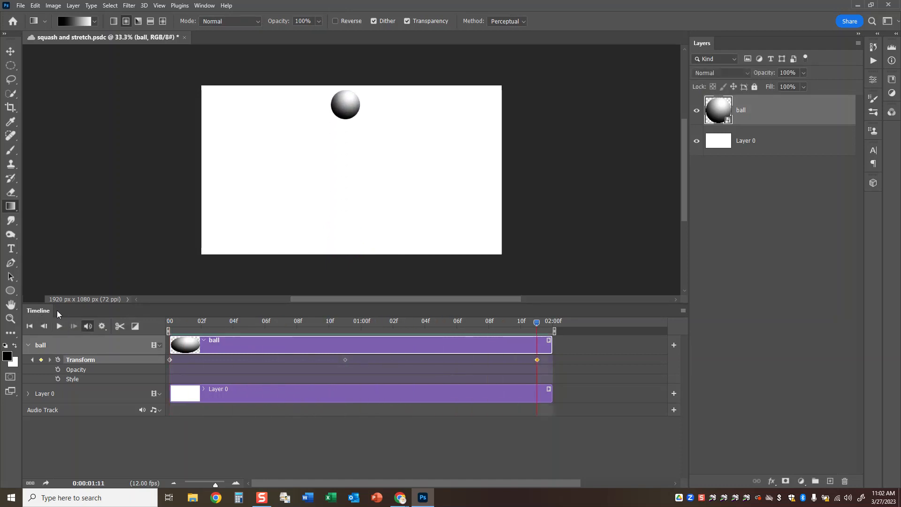
{"action": "key", "text": "ctrl+s"}
At 0:00:00:06, stretch the ball downward to roughly twice its height.
{"action": "left_click_drag", "start_coordinate": [535, 322], "coordinate": [269, 337]}
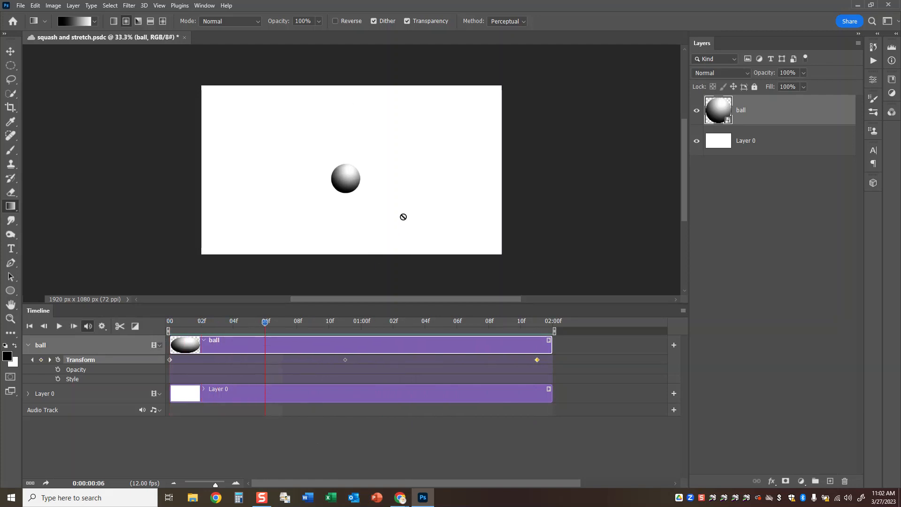
{"action": "key", "text": "ctrl+t"}
{"action": "left_click_drag", "start_coordinate": [348, 193], "coordinate": [347, 219]}
{"action": "left_click", "coordinate": [514, 21]}
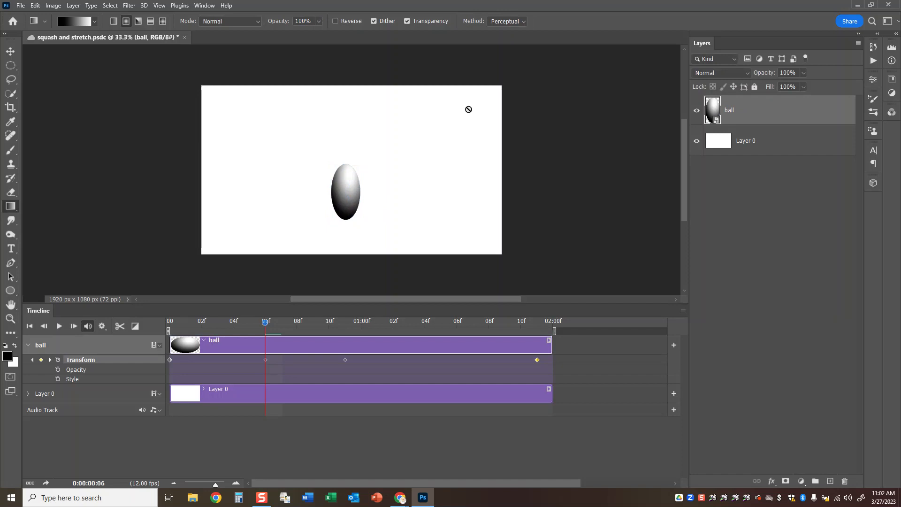
At 0:00:00:10, bring the ball's base to the canvas bottom and squash it to about 16% height.
{"action": "left_click_drag", "start_coordinate": [265, 322], "coordinate": [345, 329]}
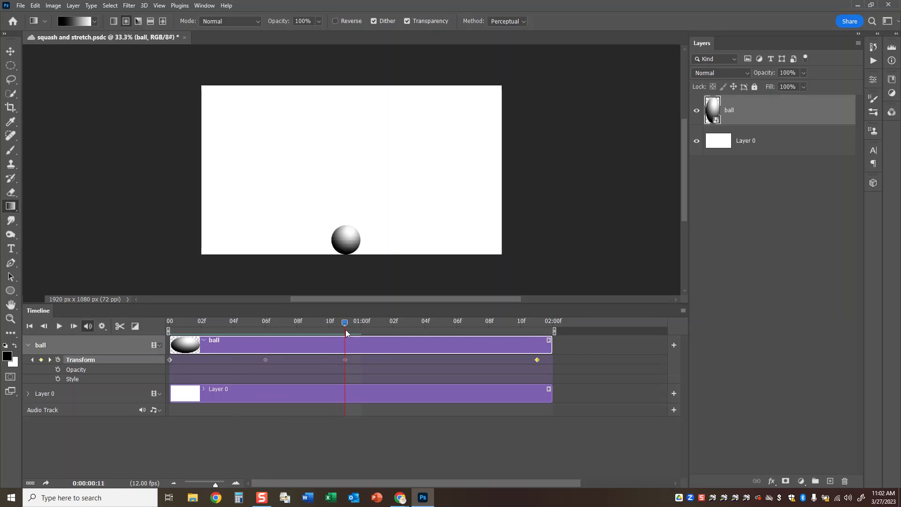
{"action": "left_click_drag", "start_coordinate": [345, 329], "coordinate": [328, 334]}
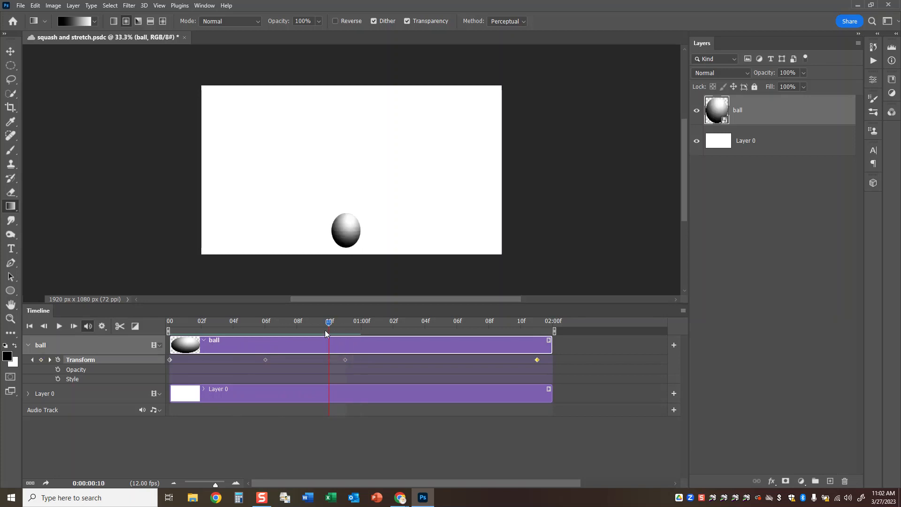
{"action": "key", "text": "ctrl+t"}
{"action": "left_click_drag", "start_coordinate": [346, 248], "coordinate": [345, 254]}
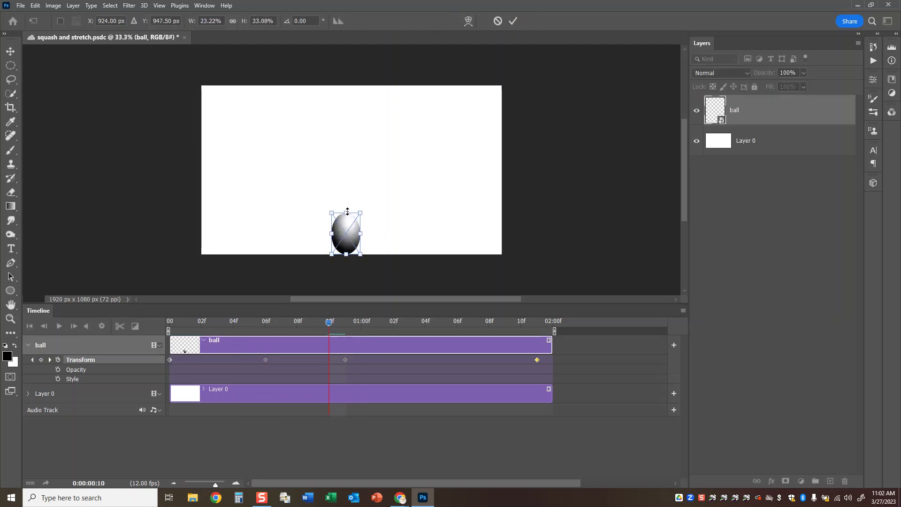
{"action": "left_click_drag", "start_coordinate": [346, 212], "coordinate": [347, 233]}
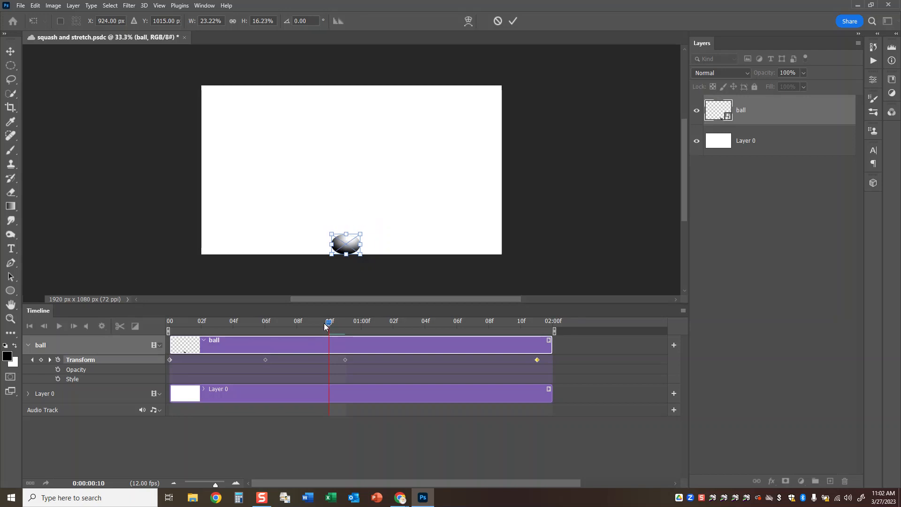
{"action": "left_click", "coordinate": [513, 20]}
{"action": "key", "text": "g"}
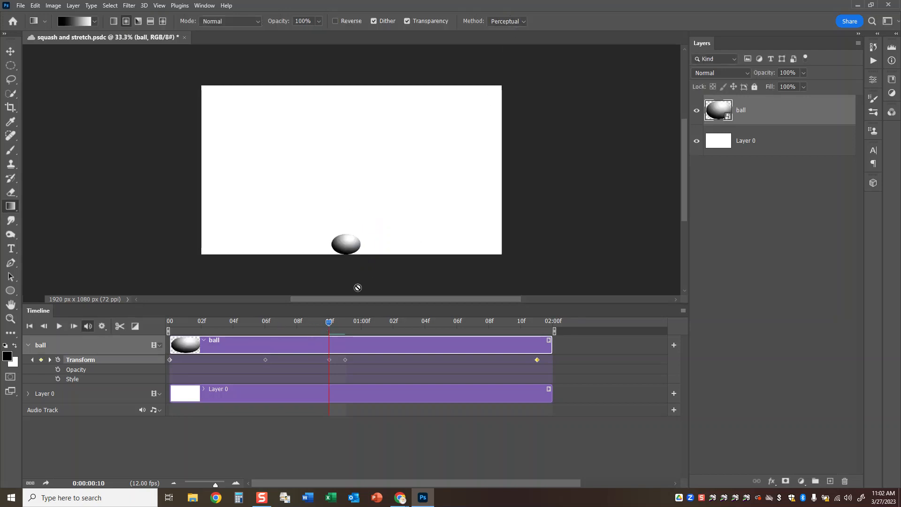
At 0:00:00:09, stretch the ball upward into a tall oval, keeping its base in place.
{"action": "mouse_move", "coordinate": [322, 326]}
{"action": "left_mouse_down"}
{"action": "mouse_move", "coordinate": [191, 322]}
{"action": "mouse_move", "coordinate": [337, 331]}
{"action": "mouse_move", "coordinate": [266, 336]}
{"action": "mouse_move", "coordinate": [331, 336]}
{"action": "mouse_move", "coordinate": [314, 336]}
{"action": "left_mouse_up"}
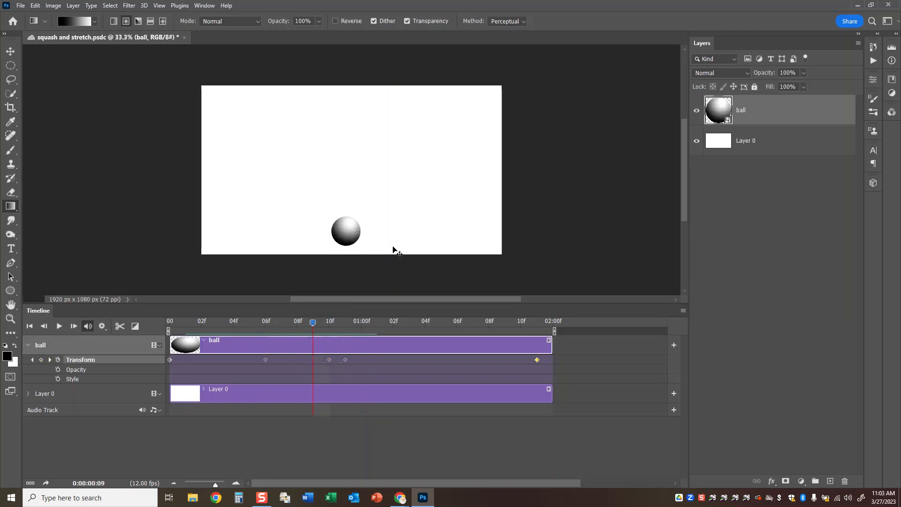
{"action": "key", "text": "ctrl+t"}
{"action": "left_click_drag", "start_coordinate": [360, 217], "coordinate": [360, 192]}
{"action": "left_click", "coordinate": [513, 21]}
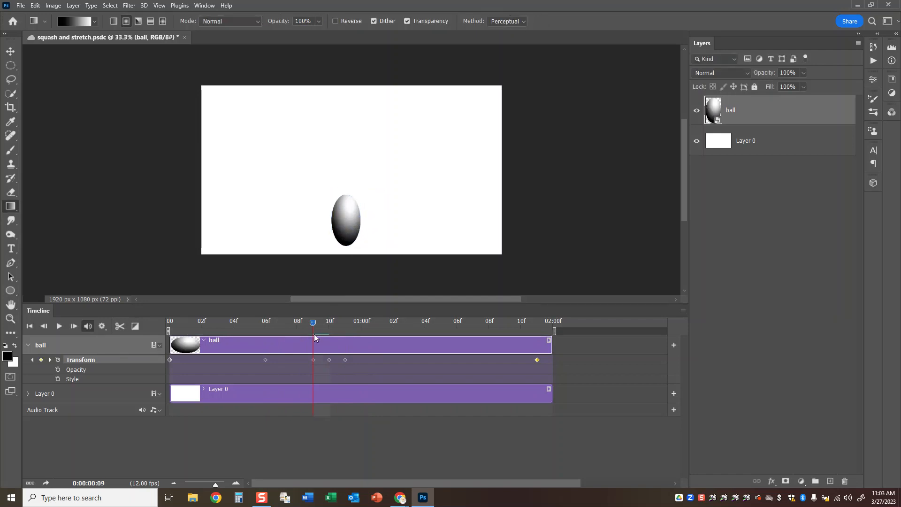
At 0:00:00:11, flatten the ball on the canvas bottom to about 43% width and 16% height.
{"action": "left_click_drag", "start_coordinate": [303, 322], "coordinate": [337, 332]}
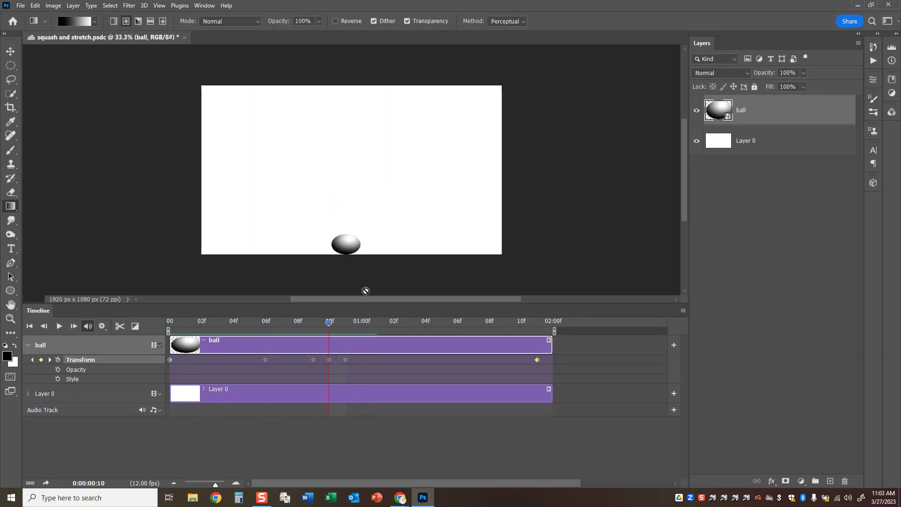
{"action": "left_click_drag", "start_coordinate": [329, 322], "coordinate": [340, 322]}
{"action": "key", "text": "ctrl+t"}
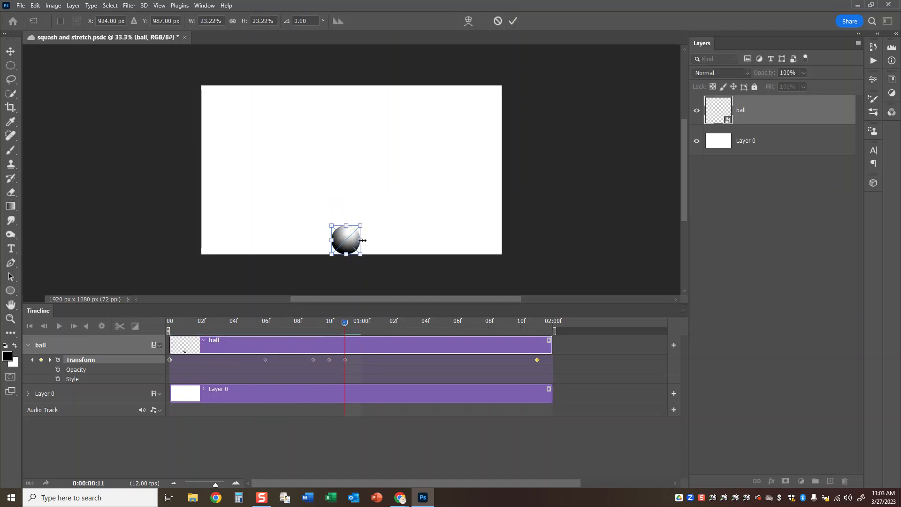
{"action": "left_click_drag", "start_coordinate": [348, 229], "coordinate": [372, 245]}
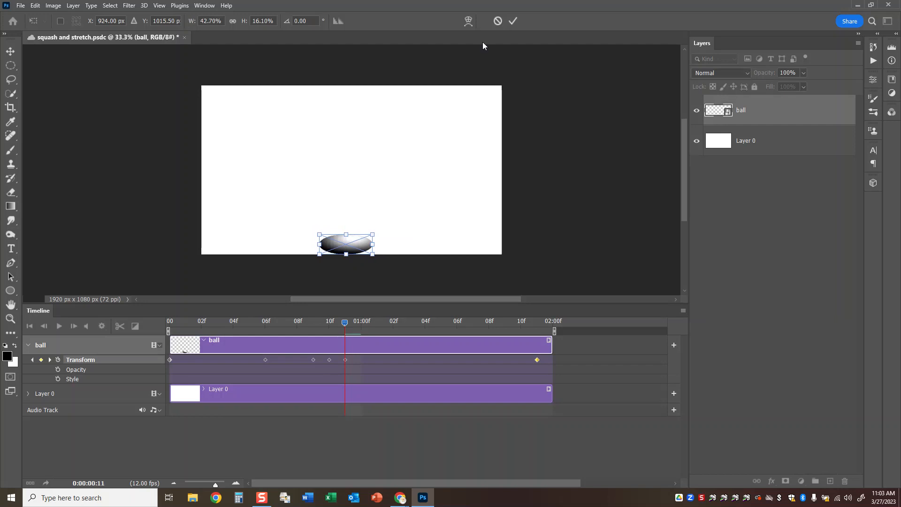
{"action": "left_click", "coordinate": [515, 20]}
At 0:00:01:01, reshape the ball to a round form of about 27% width and height, resting on the canvas bottom.
{"action": "left_click_drag", "start_coordinate": [345, 323], "coordinate": [371, 322]}
{"action": "key", "text": "ctrl+t"}
{"action": "left_click_drag", "start_coordinate": [346, 232], "coordinate": [345, 254]}
{"action": "left_click_drag", "start_coordinate": [370, 211], "coordinate": [327, 220]}
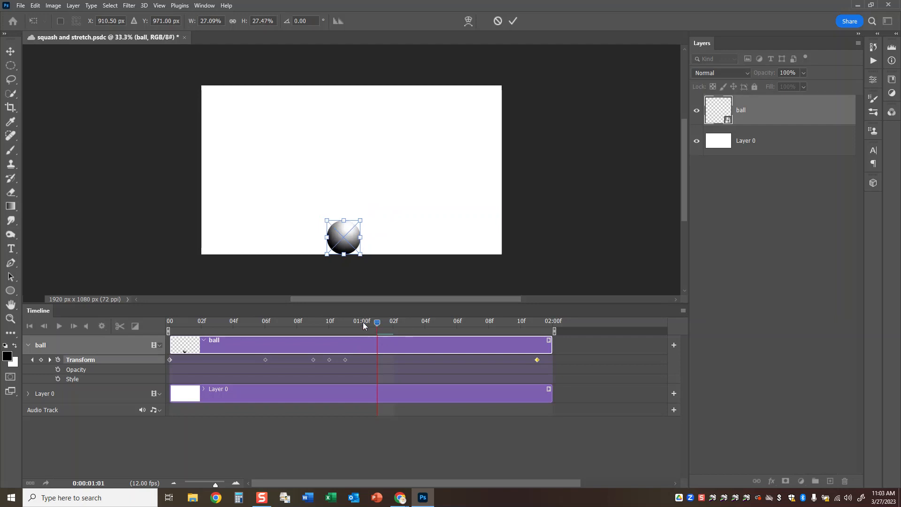
{"action": "left_click", "coordinate": [513, 21]}
At 0:00:01:04, stretch the rising ball upward into a taller oval.
{"action": "left_click_drag", "start_coordinate": [376, 323], "coordinate": [422, 350]}
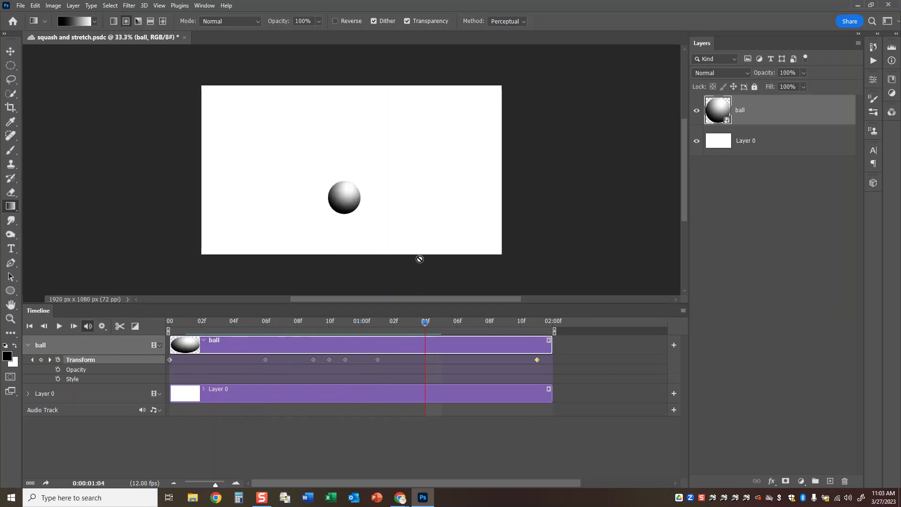
{"action": "key", "text": "ctrl+t"}
{"action": "left_click_drag", "start_coordinate": [343, 185], "coordinate": [344, 160]}
{"action": "left_click", "coordinate": [512, 22]}
Review the squash and stretch motion from the first frame and save the document.
{"action": "left_click_drag", "start_coordinate": [425, 323], "coordinate": [151, 336]}
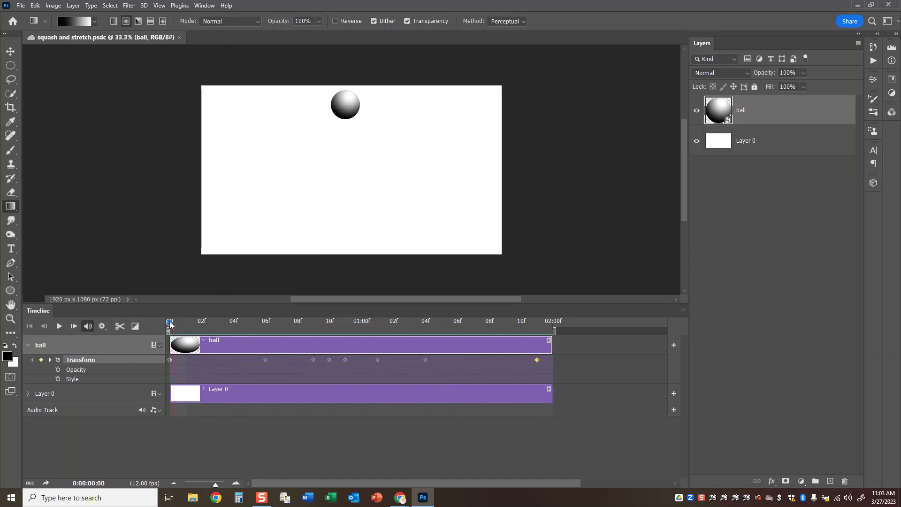
{"action": "left_click_drag", "start_coordinate": [170, 322], "coordinate": [326, 343]}
{"action": "left_click_drag", "start_coordinate": [327, 342], "coordinate": [73, 328]}
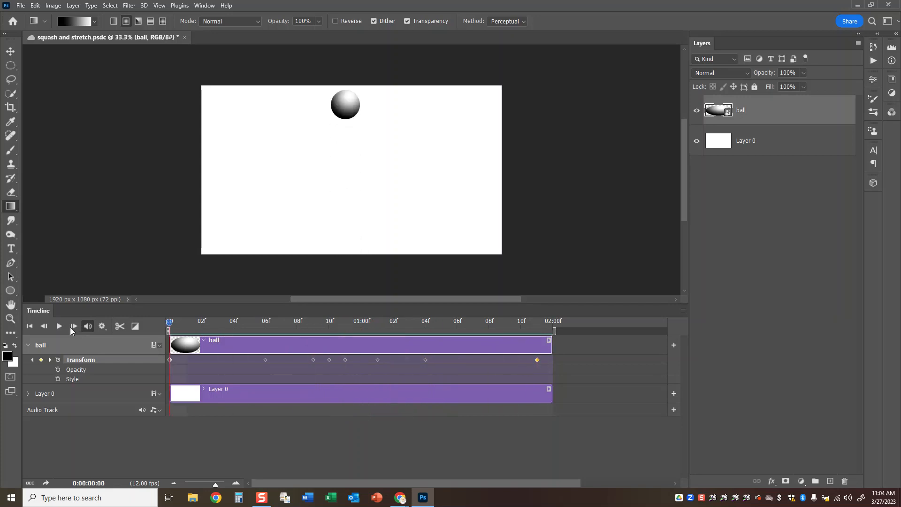
{"action": "key", "text": "ctrl+s"}
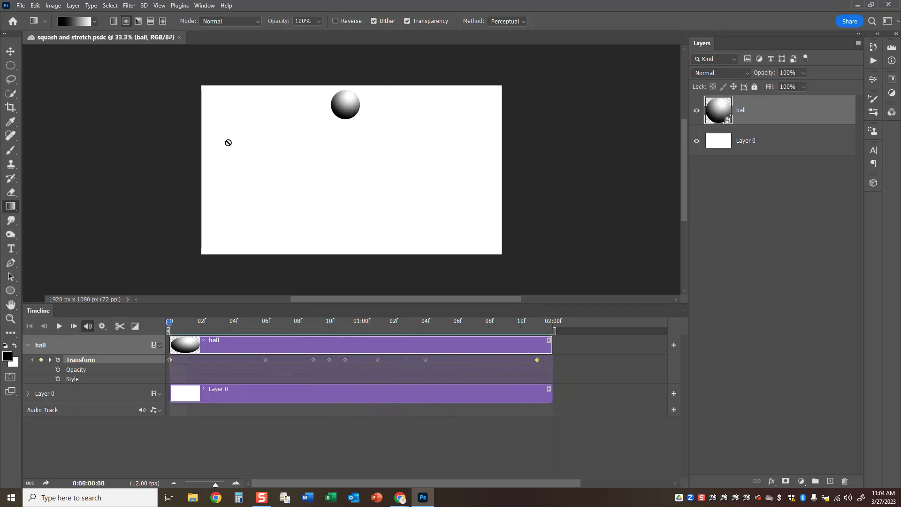
Open the video render settings and try to choose the Videos library as the output folder.
{"action": "left_click", "coordinate": [21, 5]}
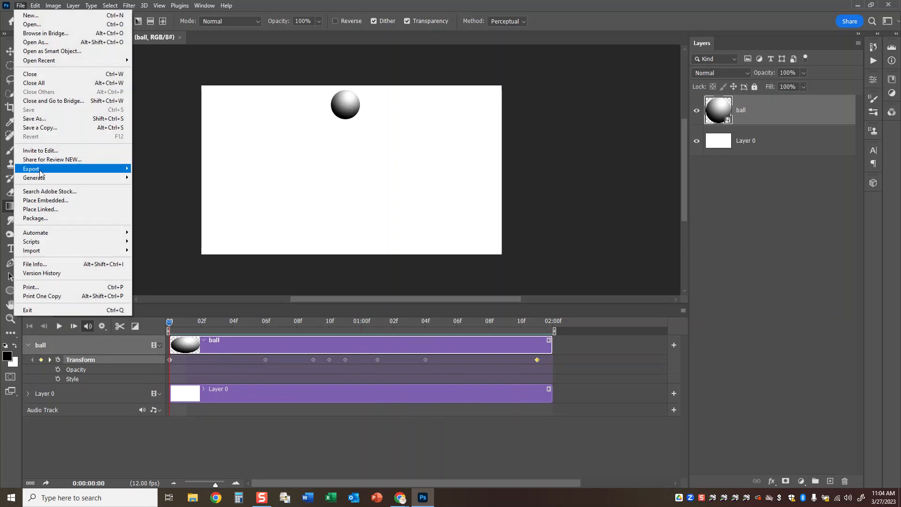
{"action": "mouse_move", "coordinate": [70, 168]}
{"action": "left_click", "coordinate": [170, 306]}
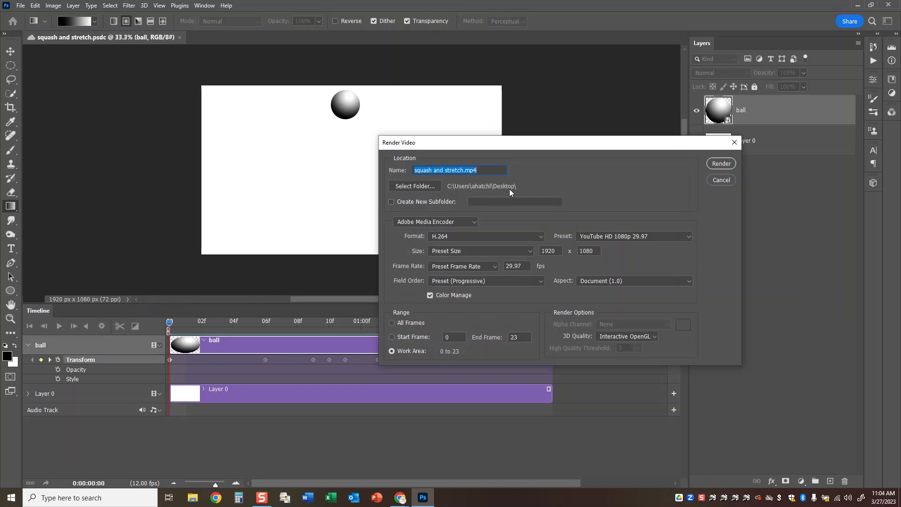
{"action": "left_click", "coordinate": [413, 187]}
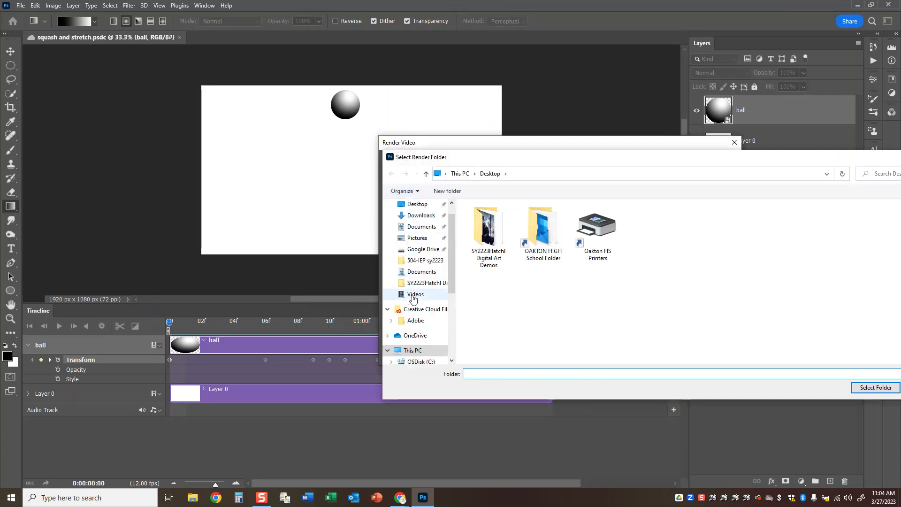
{"action": "left_click", "coordinate": [412, 296]}
{"action": "left_click", "coordinate": [874, 388]}
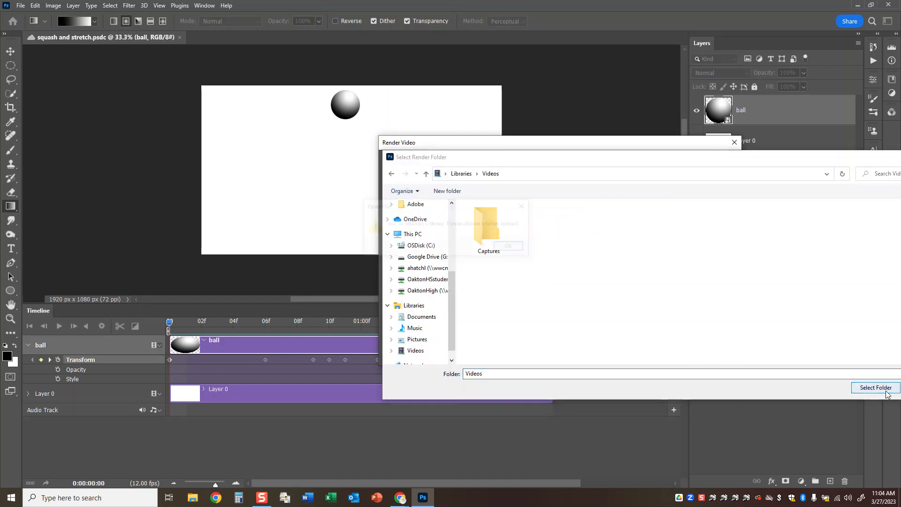
{"action": "left_click", "coordinate": [511, 247]}
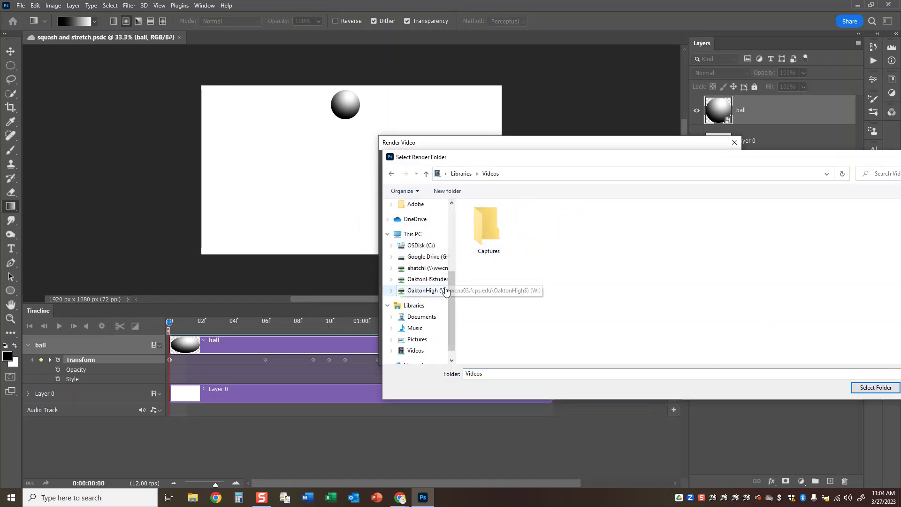
Set the Pictures folder as the output location and render squash and stretch.mp4 in H.264 format.
{"action": "scroll", "coordinate": [413, 290], "scroll_direction": "up", "scroll_amount": 5}
{"action": "scroll", "coordinate": [418, 233], "scroll_direction": "up", "scroll_amount": 2}
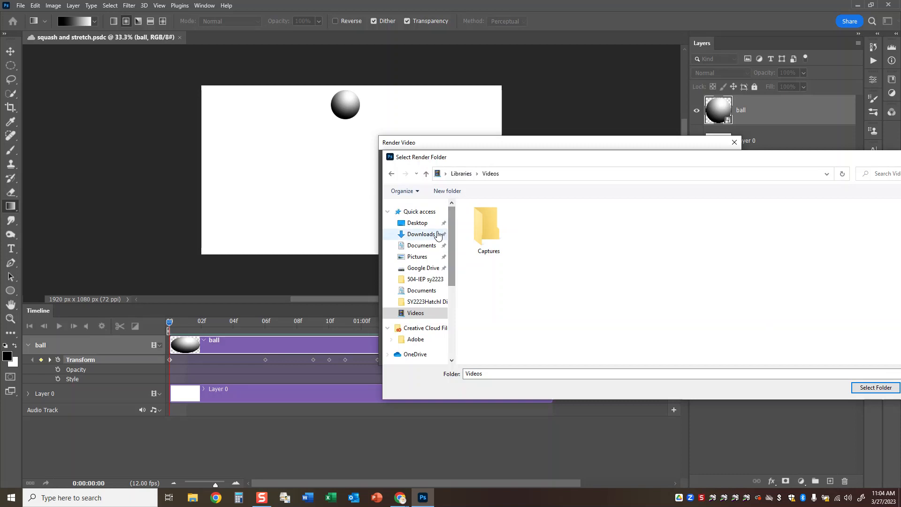
{"action": "left_click", "coordinate": [417, 256]}
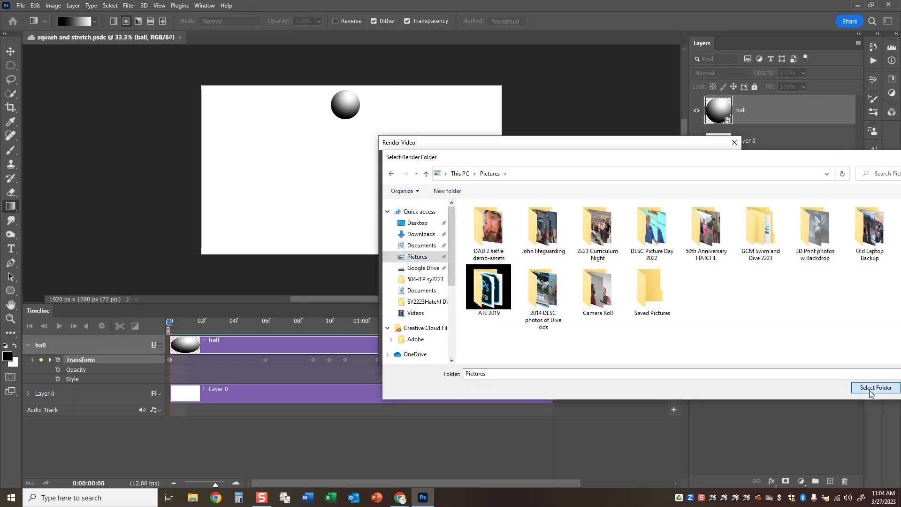
{"action": "left_click", "coordinate": [869, 388]}
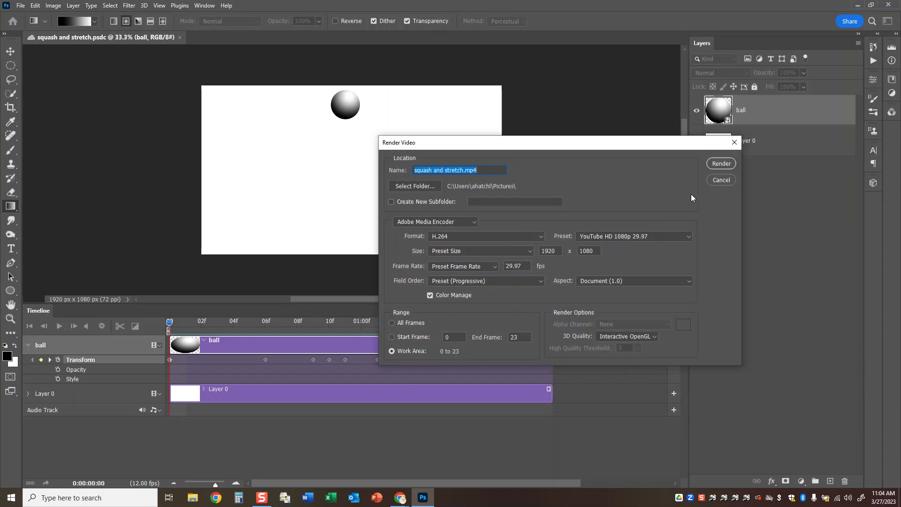
{"action": "left_click", "coordinate": [721, 164]}
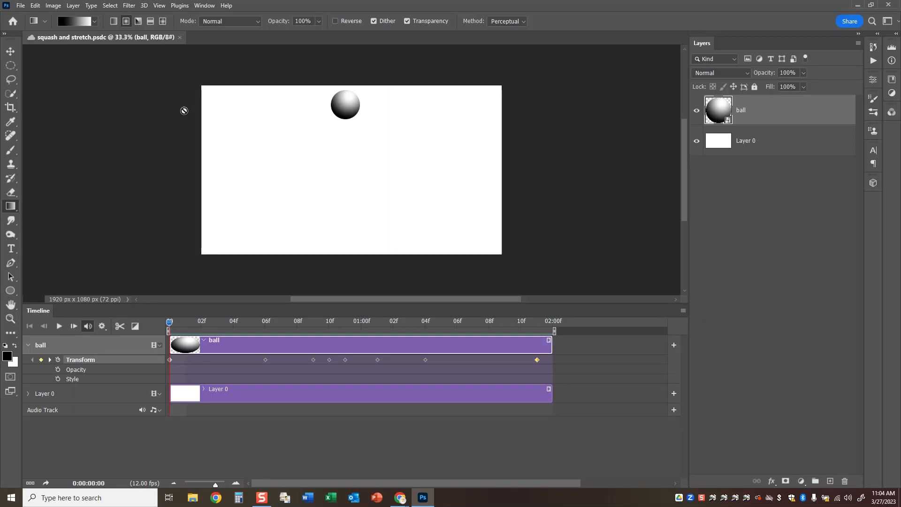
Start a Save for Web export of the animation as a GIF and set the image height to 720 px.
{"action": "left_click", "coordinate": [21, 6]}
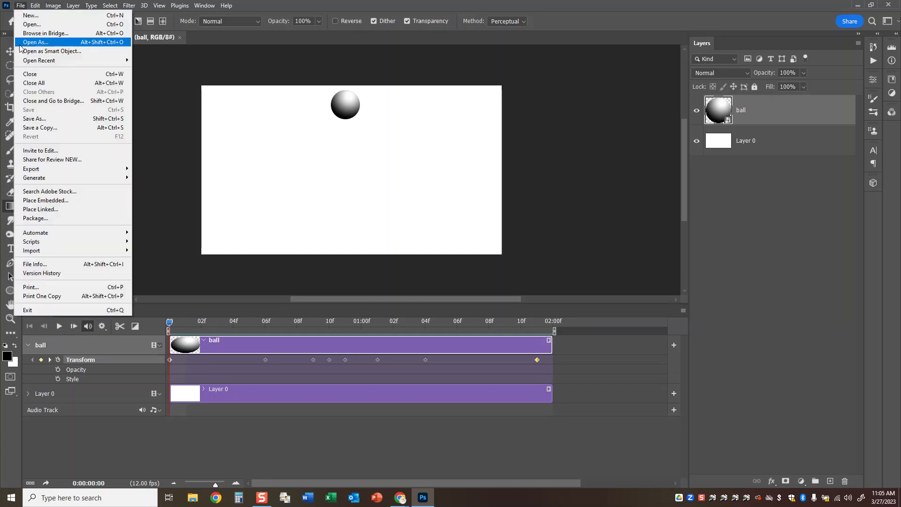
{"action": "mouse_move", "coordinate": [42, 170]}
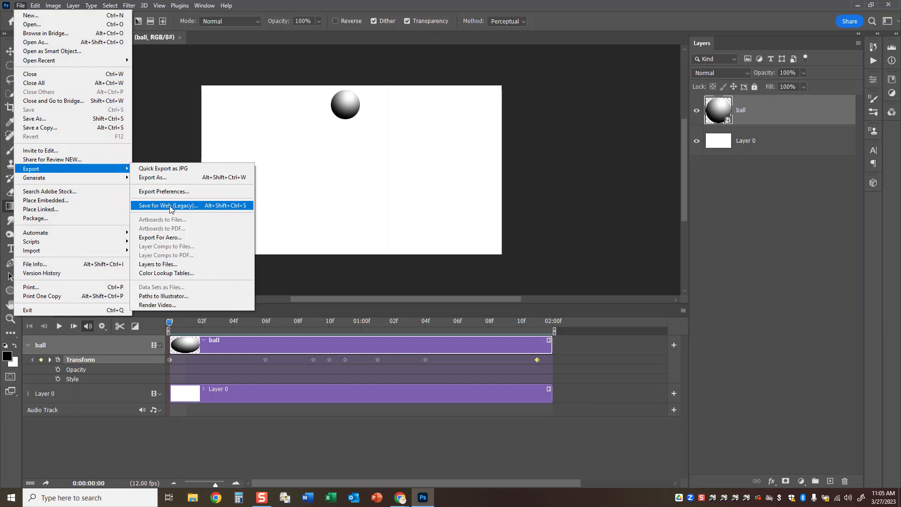
{"action": "left_click", "coordinate": [210, 206]}
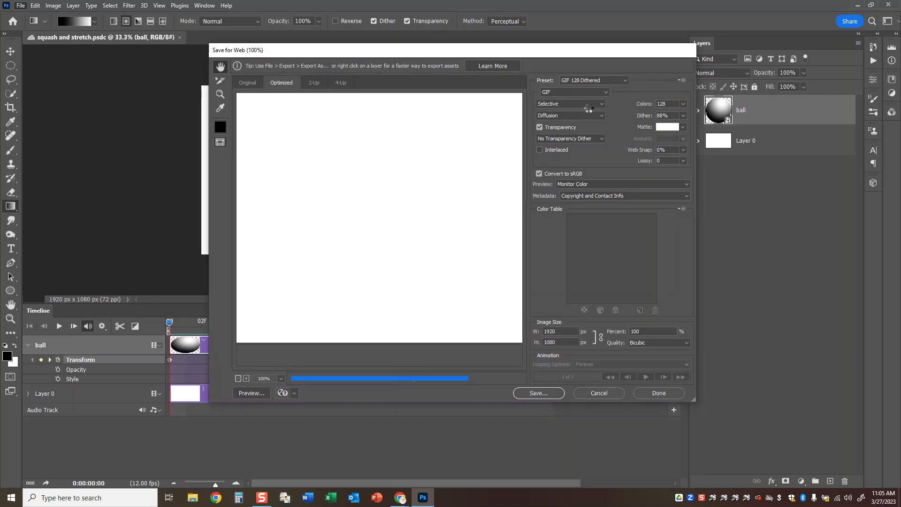
{"action": "left_click", "coordinate": [535, 333]}
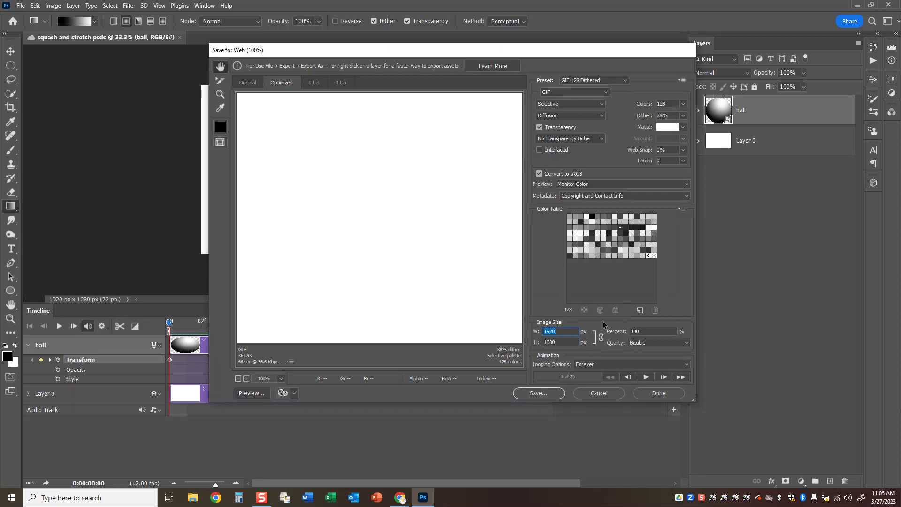
{"action": "left_click", "coordinate": [568, 342]}
{"action": "left_click_drag", "start_coordinate": [568, 343], "coordinate": [522, 344]}
{"action": "type", "text": "720"}
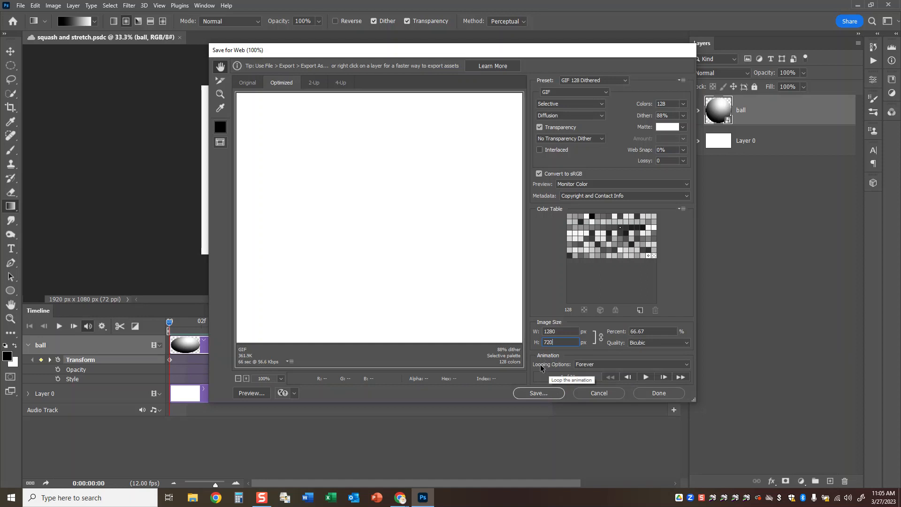
Save the GIF to the Desktop with "demo" added after "squash-and-stretch" in the file name.
{"action": "left_click", "coordinate": [537, 394]}
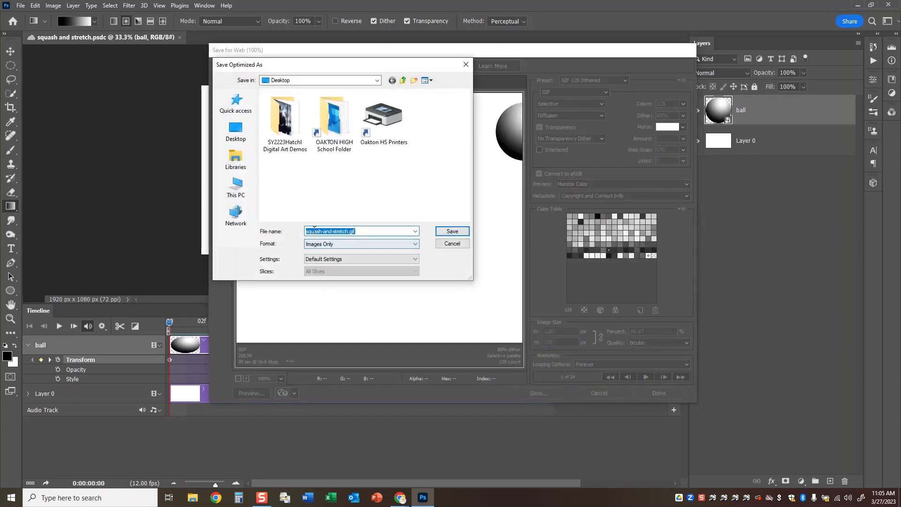
{"action": "left_click", "coordinate": [351, 231]}
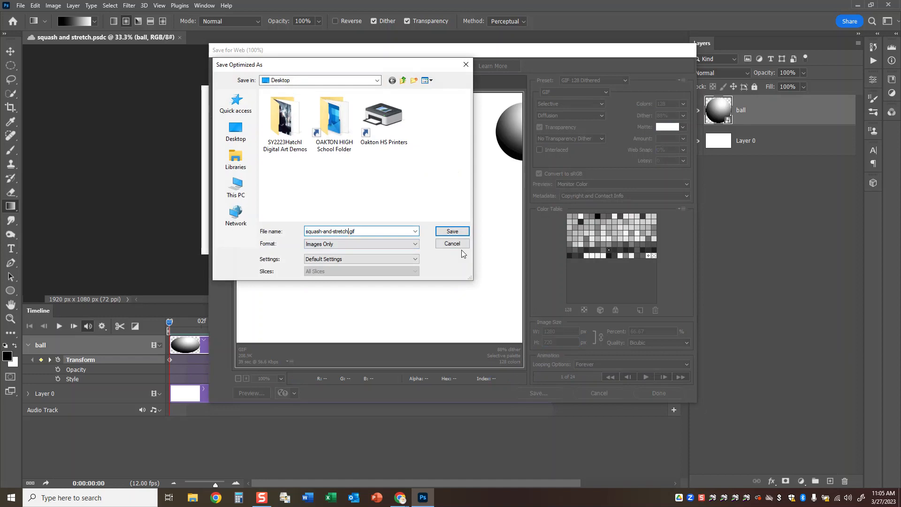
{"action": "type", "text": "demo"}
{"action": "left_click", "coordinate": [454, 234]}
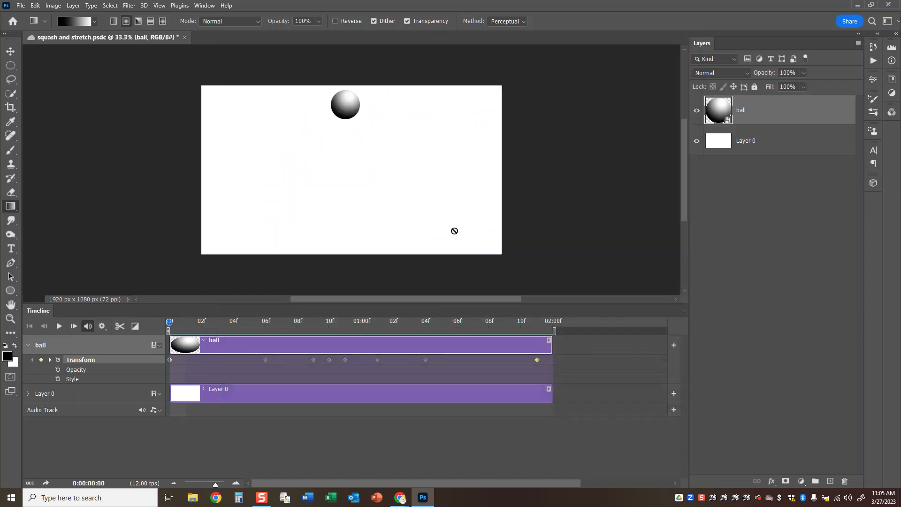
Switch to the Google Docs instructions and correct "Blude Slider" to "Blue Slider" in the step about moving the ball down.
{"action": "key", "text": "alt+Tab"}
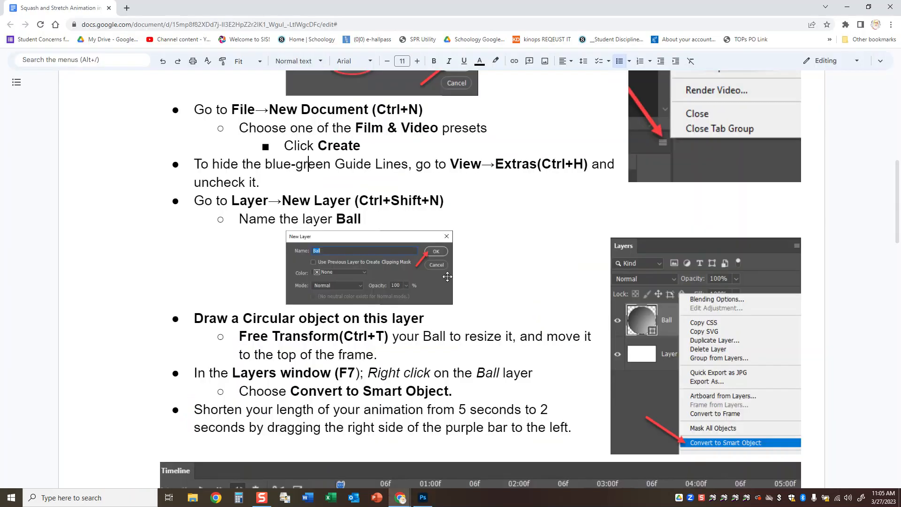
{"action": "scroll", "coordinate": [513, 247], "scroll_direction": "down", "scroll_amount": 3}
{"action": "scroll", "coordinate": [513, 247], "scroll_direction": "down", "scroll_amount": 1}
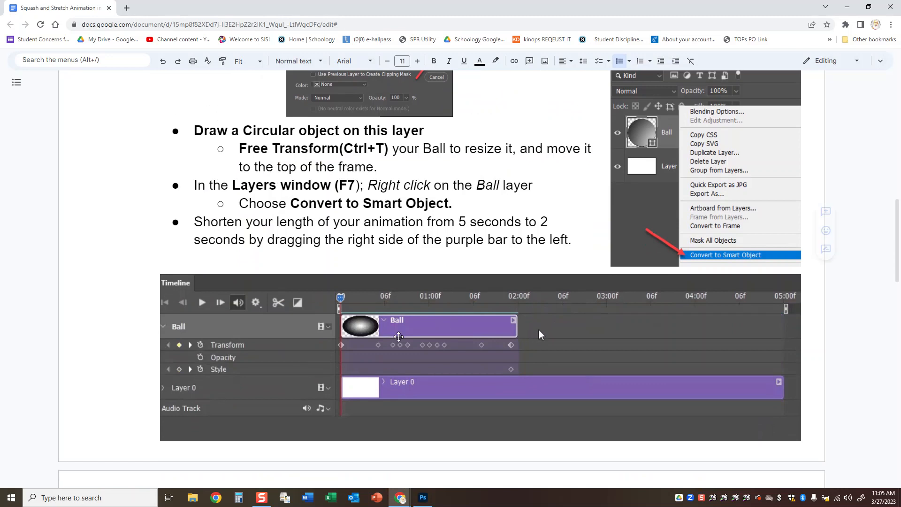
{"action": "scroll", "coordinate": [461, 261], "scroll_direction": "down", "scroll_amount": 9}
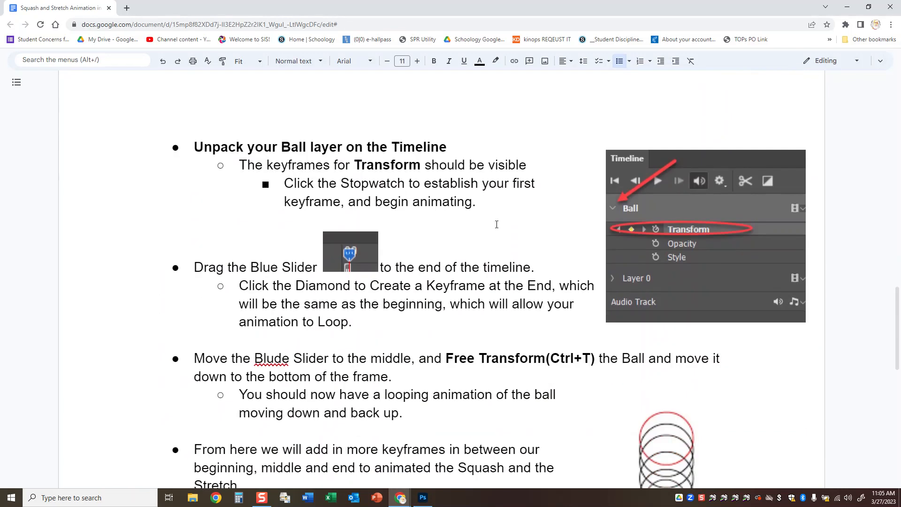
{"action": "scroll", "coordinate": [496, 225], "scroll_direction": "down", "scroll_amount": 3}
{"action": "scroll", "coordinate": [704, 264], "scroll_direction": "down", "scroll_amount": 3}
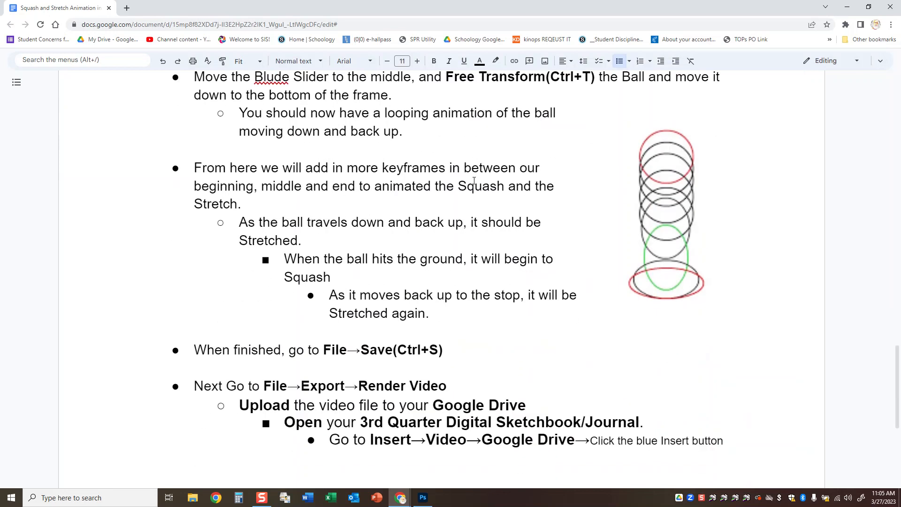
{"action": "left_click", "coordinate": [274, 75]}
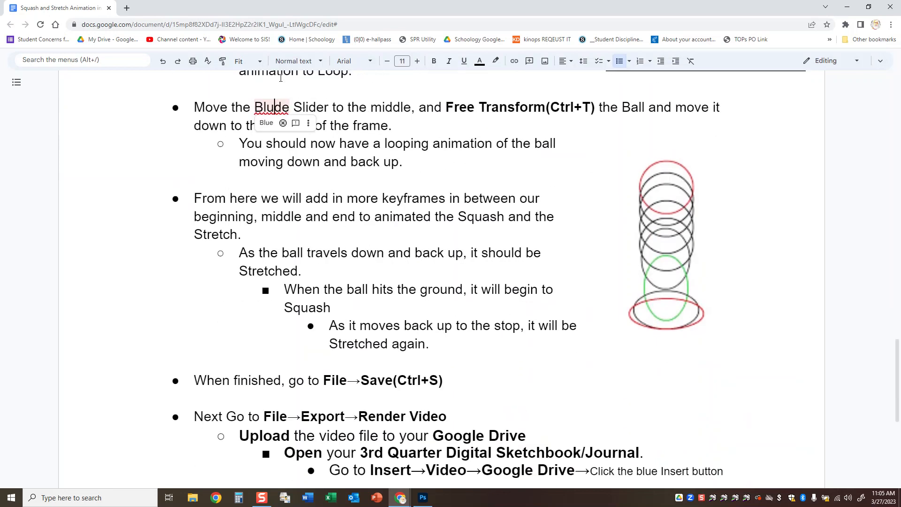
{"action": "key", "text": "Delete"}
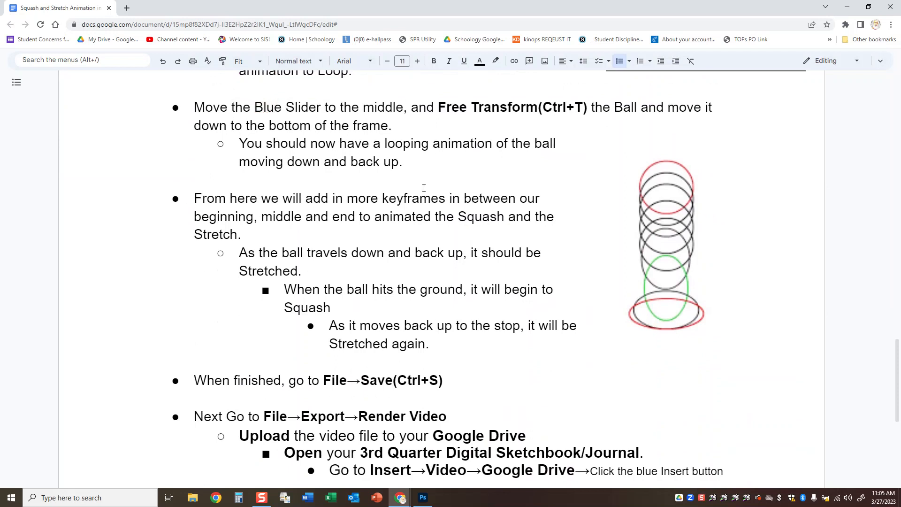
{"action": "scroll", "coordinate": [349, 206], "scroll_direction": "down", "scroll_amount": 3}
{"action": "scroll", "coordinate": [680, 96], "scroll_direction": "up", "scroll_amount": 2}
{"action": "scroll", "coordinate": [421, 345], "scroll_direction": "down", "scroll_amount": 1}
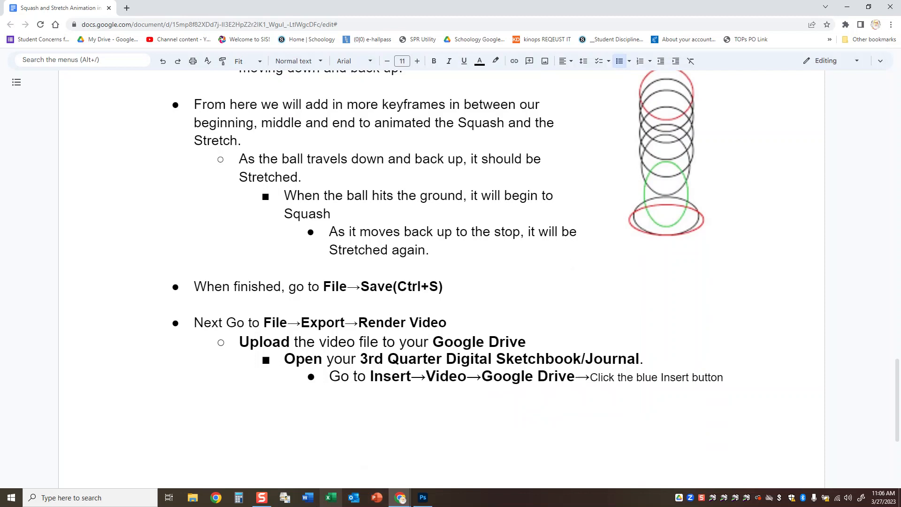
Return to Photoshop and delete the ball's Transform keyframe at 0:00:00:10.
{"action": "left_click", "coordinate": [423, 497]}
{"action": "left_click_drag", "start_coordinate": [170, 323], "coordinate": [329, 337]}
{"action": "left_click", "coordinate": [330, 359]}
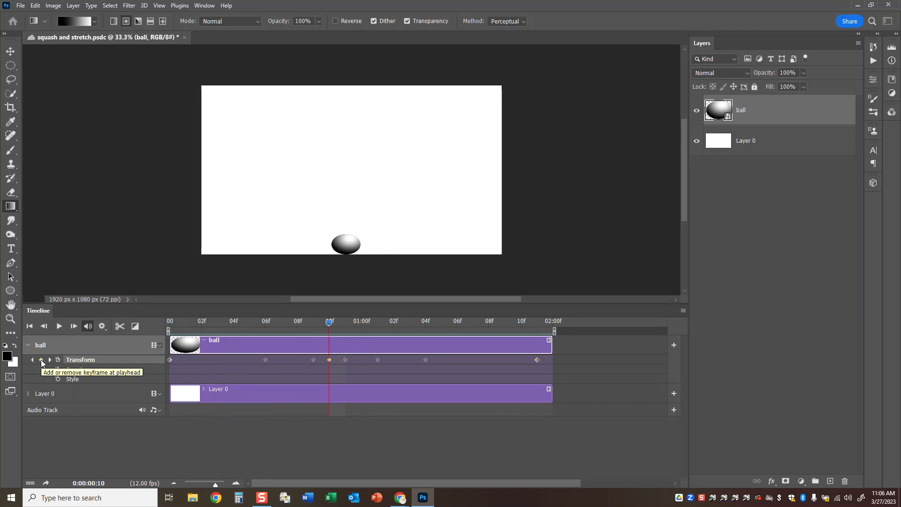
{"action": "right_click", "coordinate": [327, 359]}
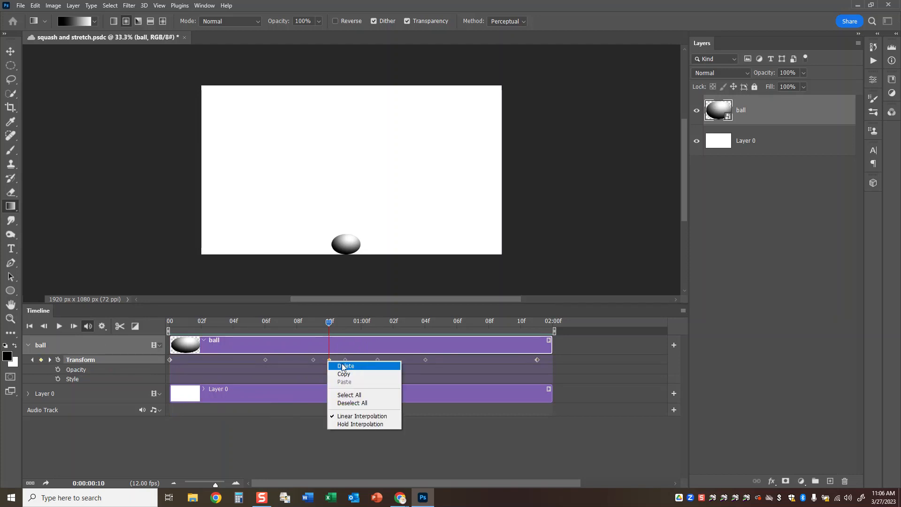
{"action": "left_click", "coordinate": [344, 366]}
At 0:00:00:10, squash the ball on the canvas bottom to about 33% width and 17% height, then return to the first frame and save.
{"action": "mouse_move", "coordinate": [330, 324]}
{"action": "left_mouse_down"}
{"action": "mouse_move", "coordinate": [311, 324]}
{"action": "mouse_move", "coordinate": [329, 324]}
{"action": "left_mouse_up"}
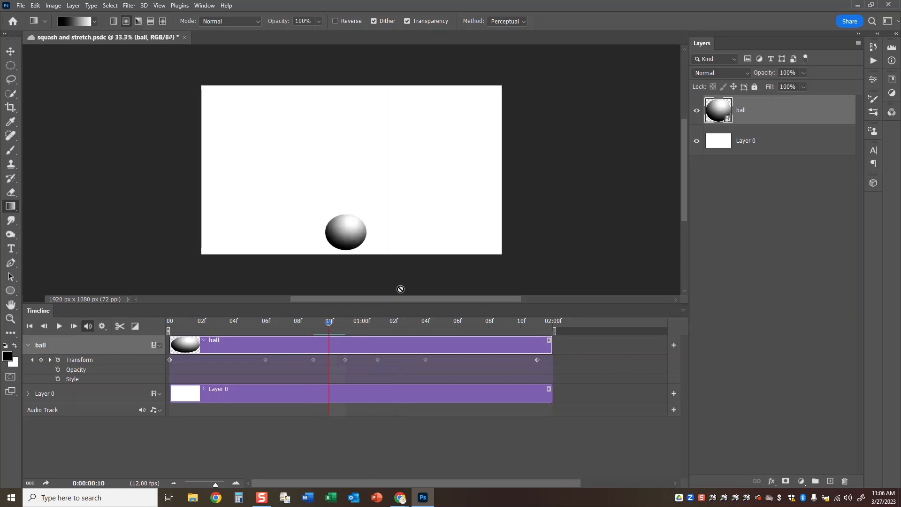
{"action": "key", "text": "ctrl+t"}
{"action": "left_click_drag", "start_coordinate": [348, 232], "coordinate": [348, 238]}
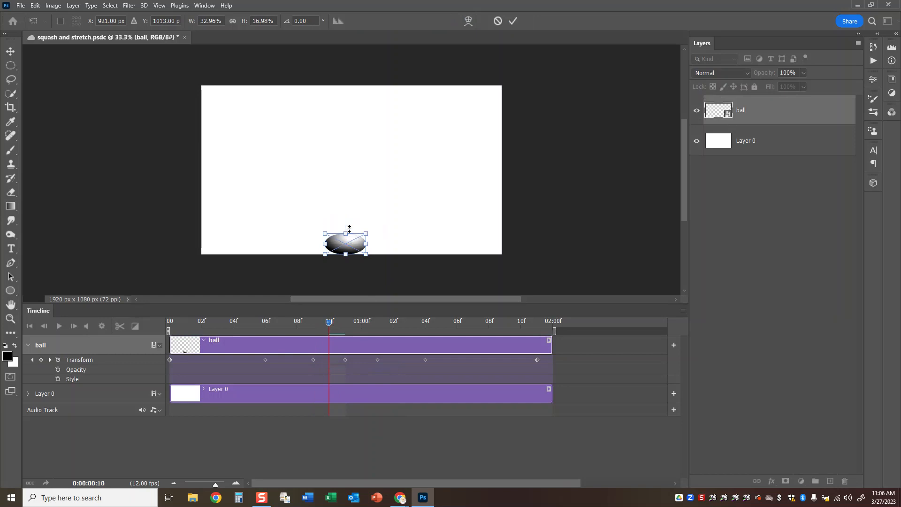
{"action": "left_click", "coordinate": [513, 21]}
{"action": "left_click_drag", "start_coordinate": [333, 329], "coordinate": [79, 332]}
{"action": "key", "text": "ctrl+s"}
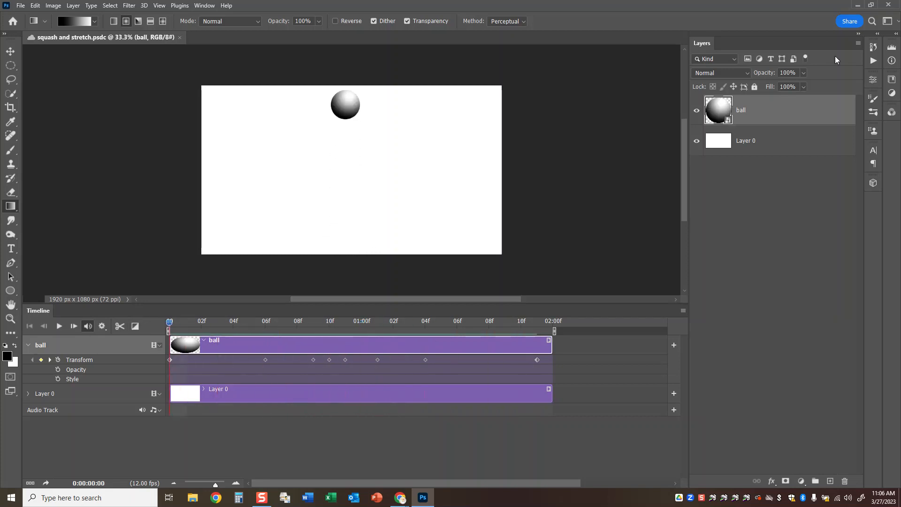